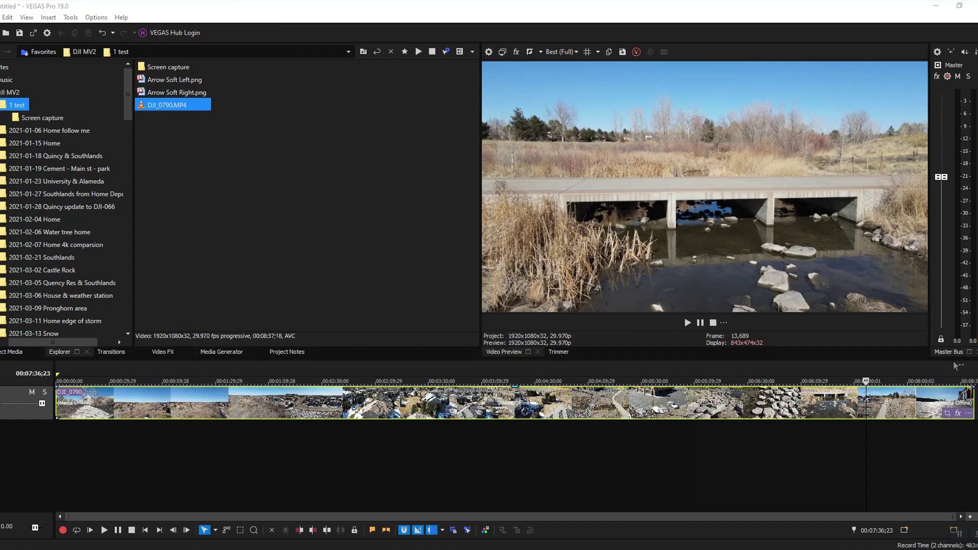
Move the playhead to just before the jogger appears in the bridge shot
left_click(864, 399)
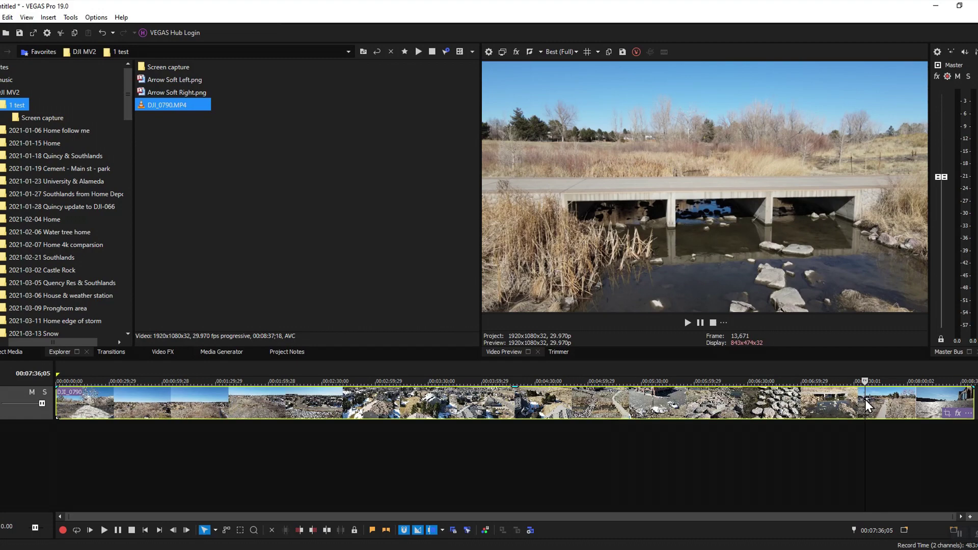
Split the clip where the jogger enters and drop unnamed marker 1 there
key("space")
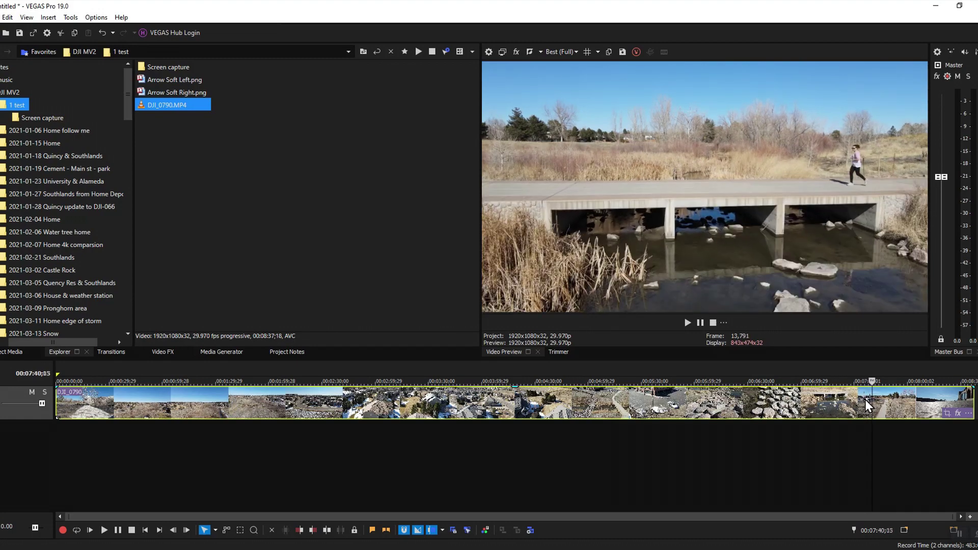
key("space")
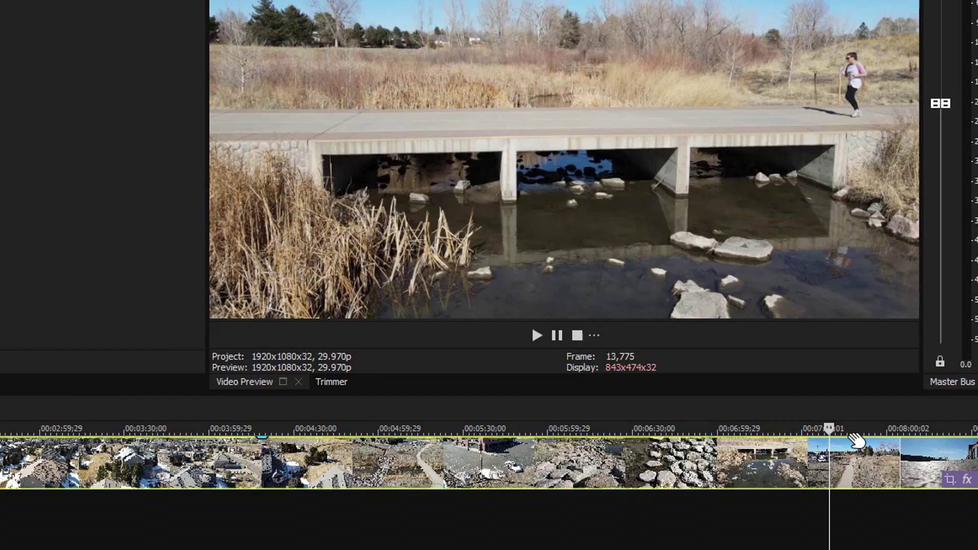
key("s")
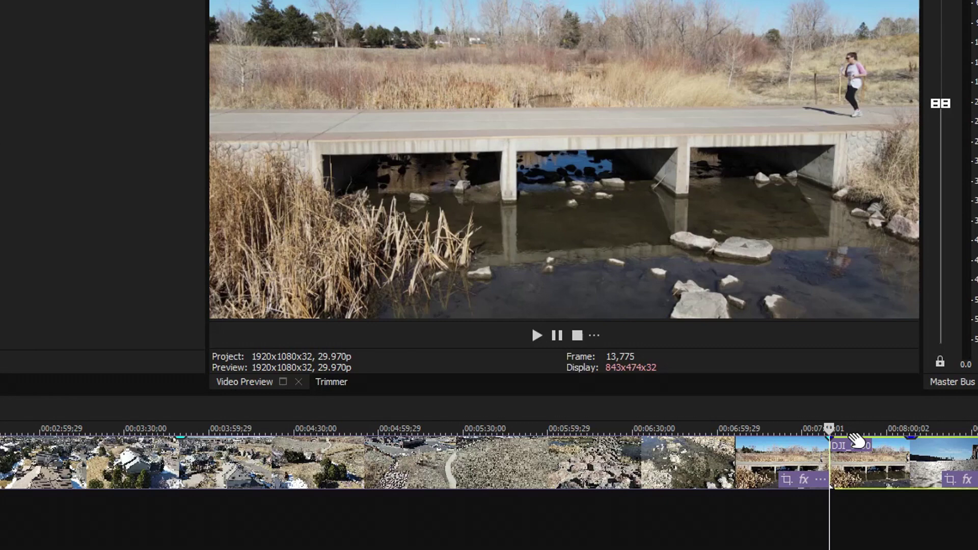
key("m")
key("Return")
Split the clip a few seconds later and add unnamed marker 2 at that cut
key("space")
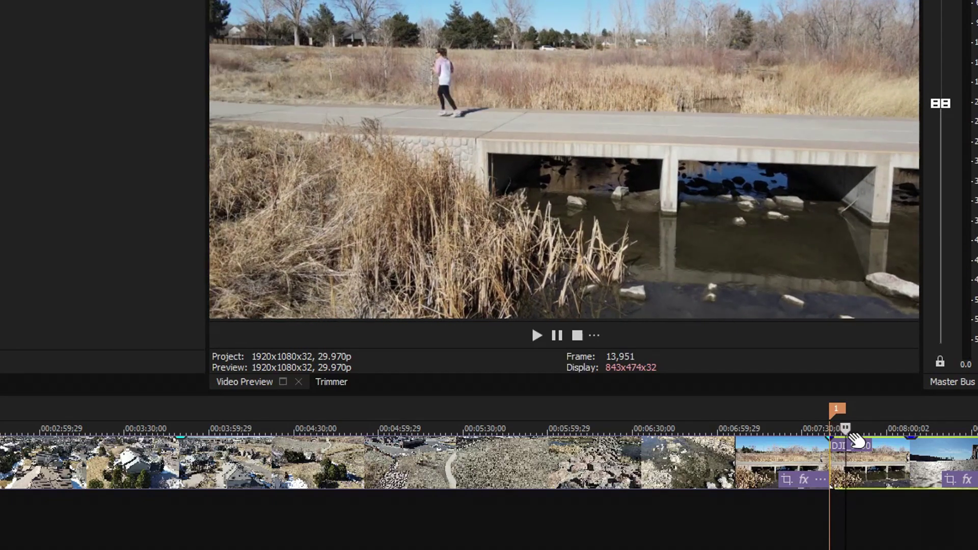
key("space")
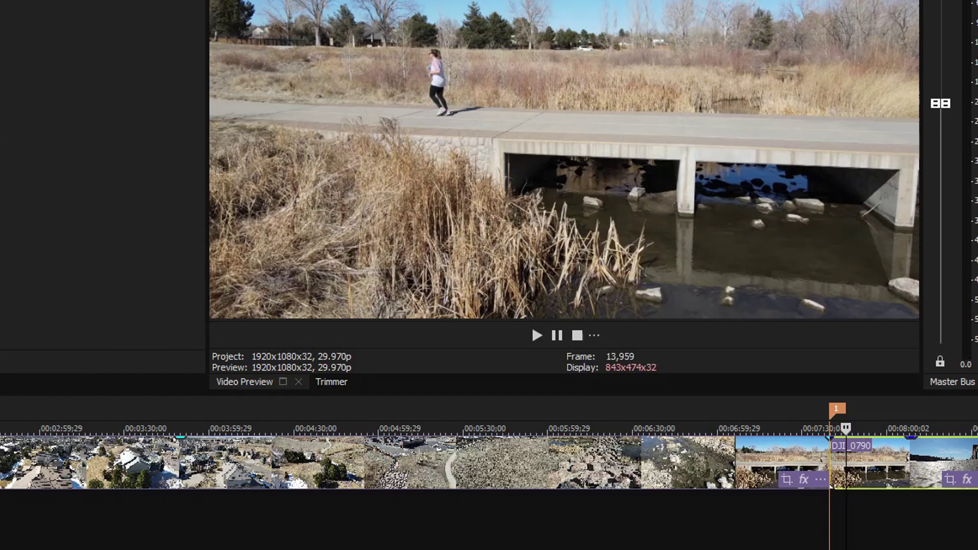
key("s")
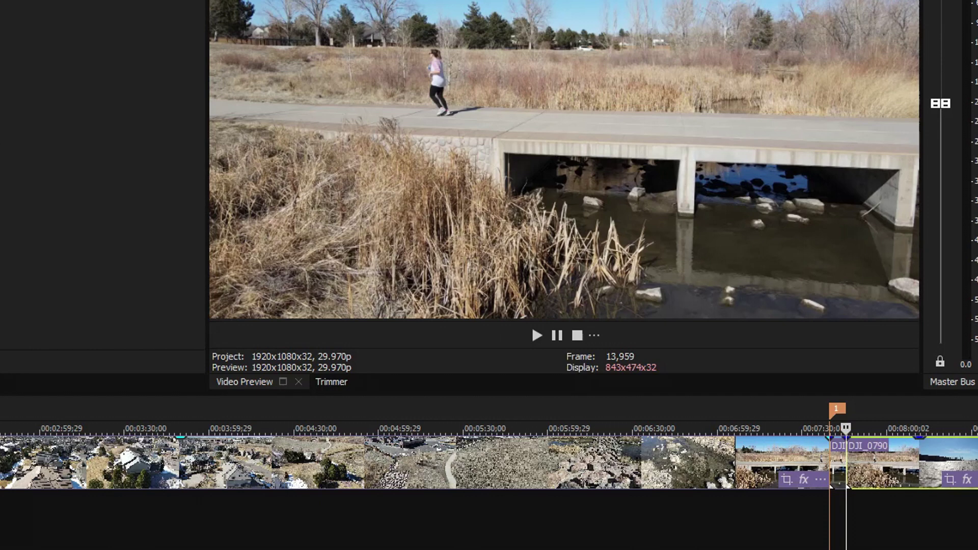
key("m")
key("Return")
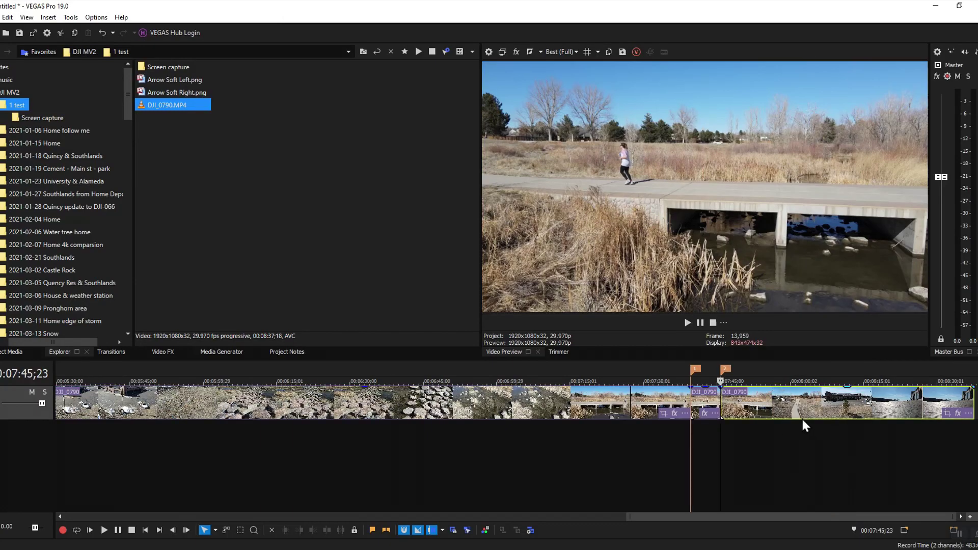
scroll(719, 490, "up", 5)
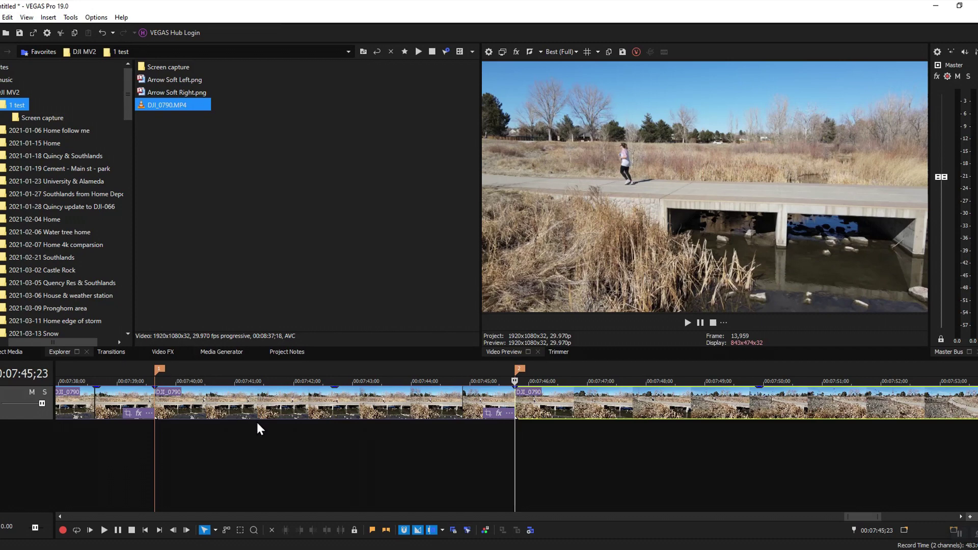
key("ctrl+Left")
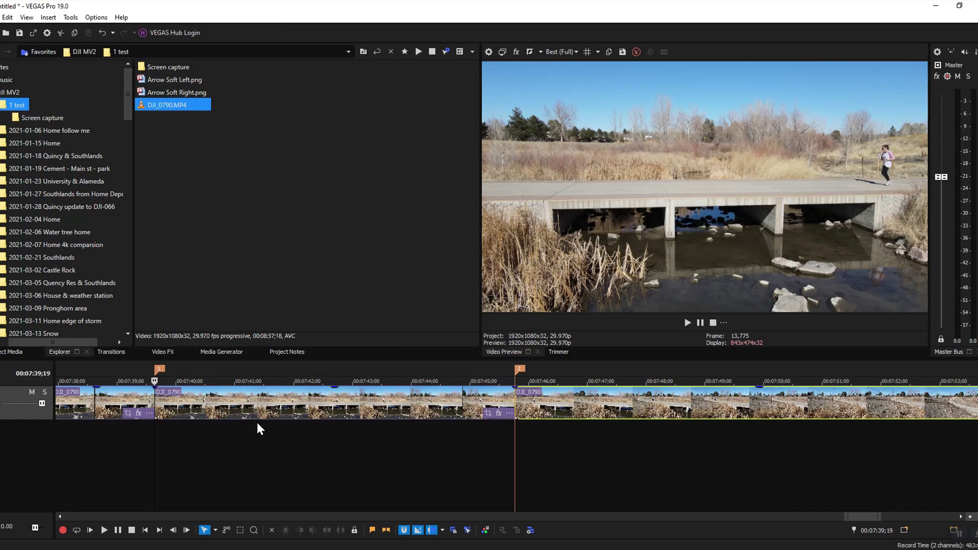
key("ctrl+Right")
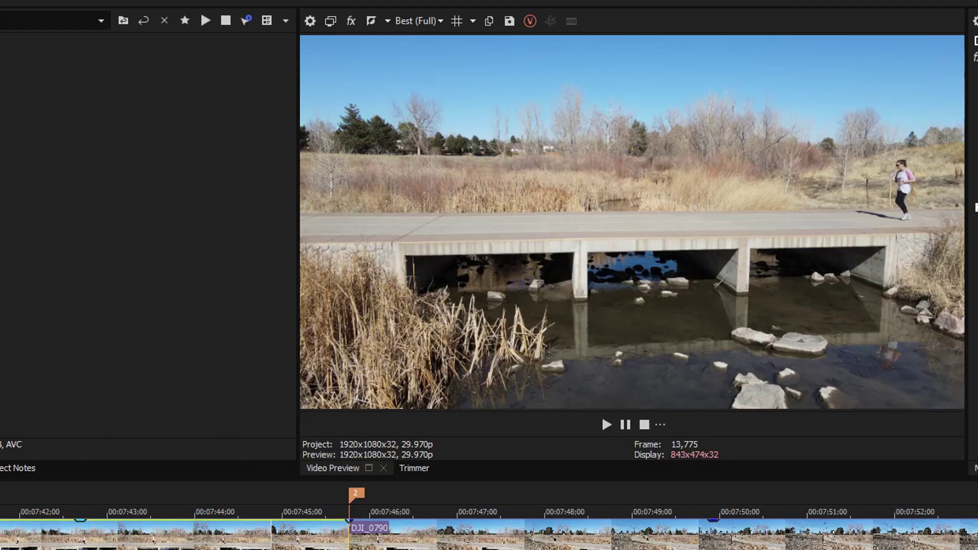
left_click(64, 541)
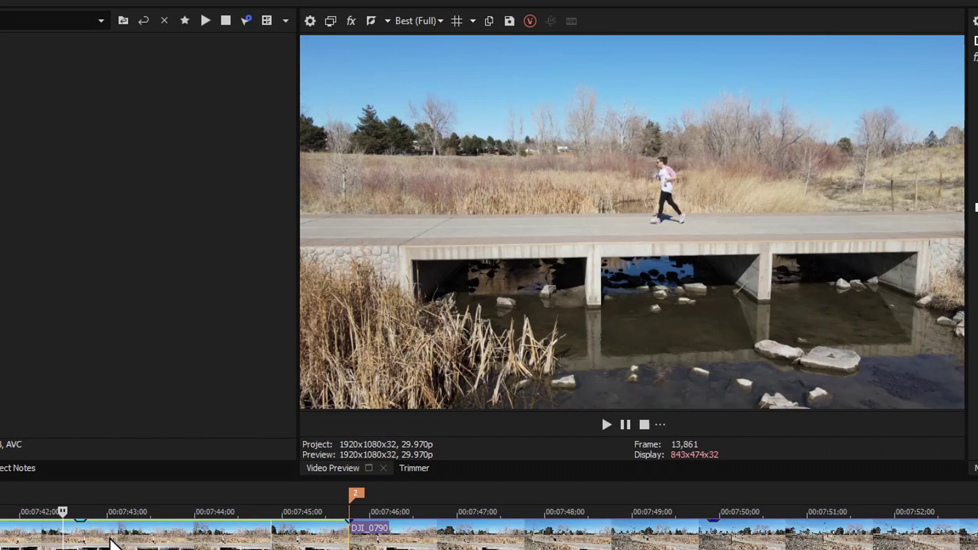
key("ctrl+Left")
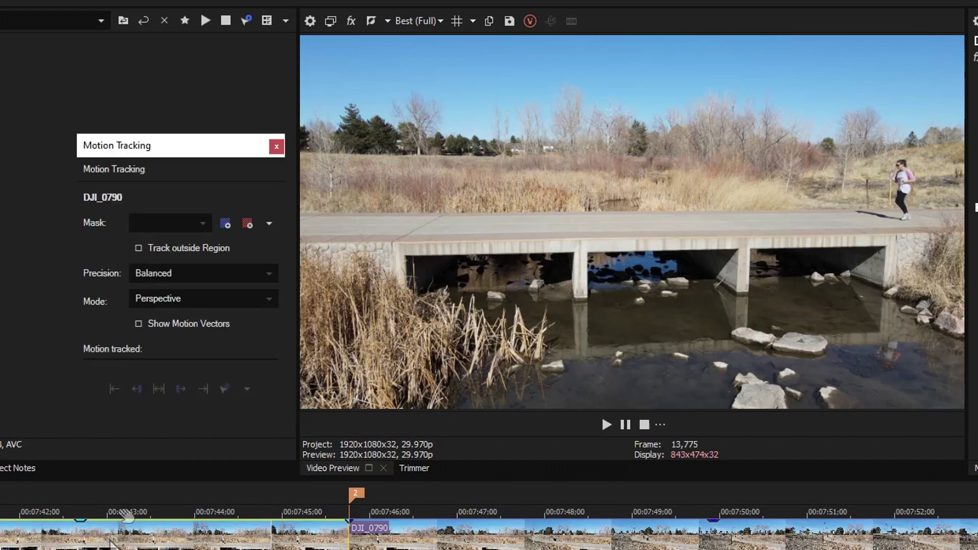
Add a tracking region and shape it into a tall thin box around the jogger
left_click(224, 222)
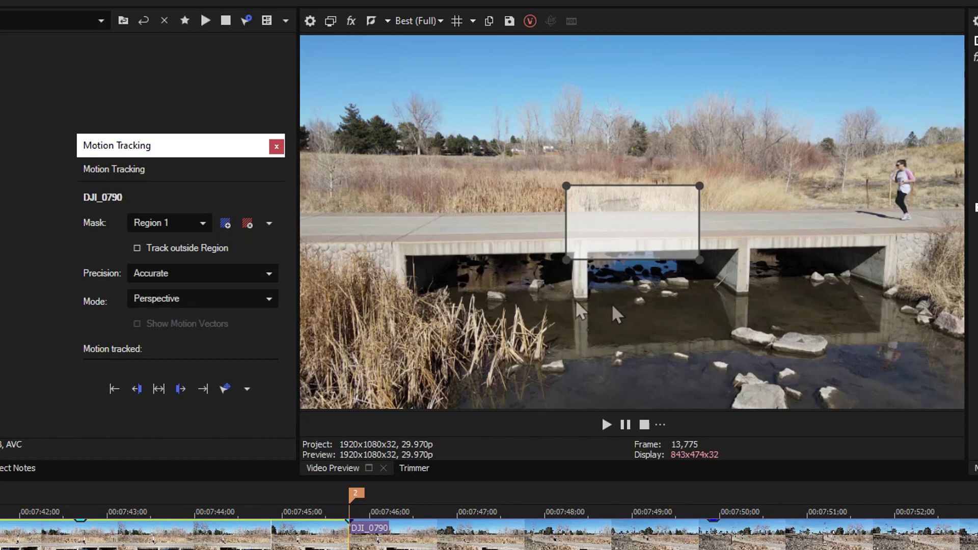
left_click_drag(699, 261, 616, 261)
left_click_drag(701, 184, 903, 181)
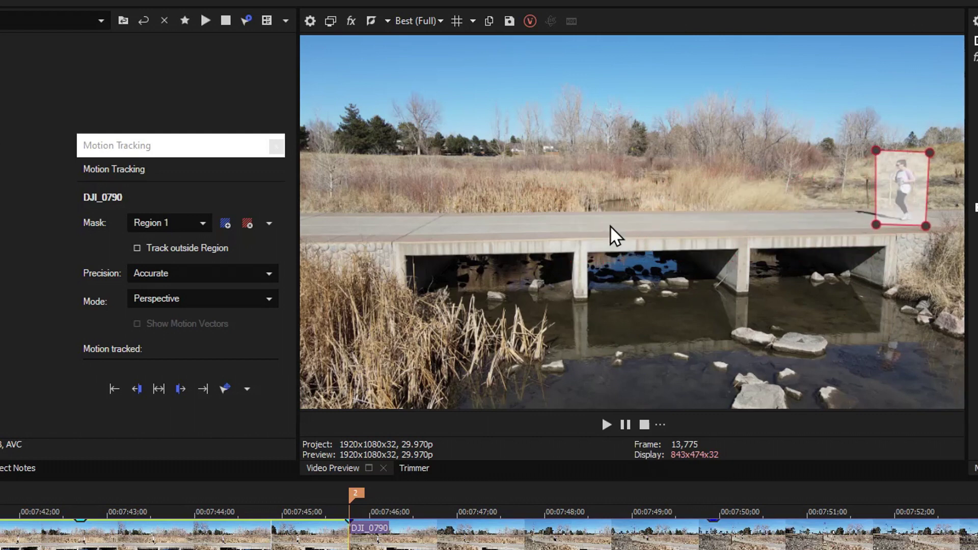
Track the trial jogger region forward frame by frame, then remove it
left_click(178, 390)
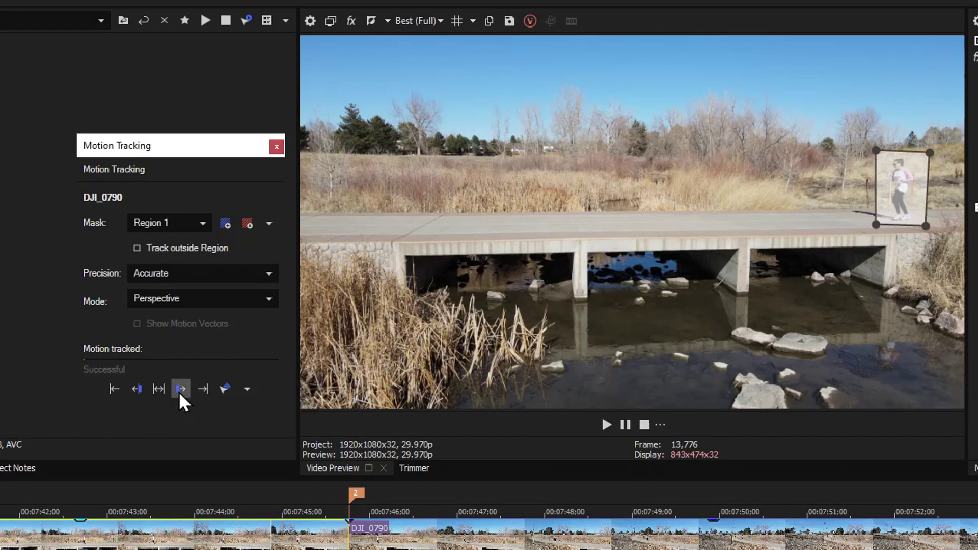
left_click(181, 389)
left_click(180, 389)
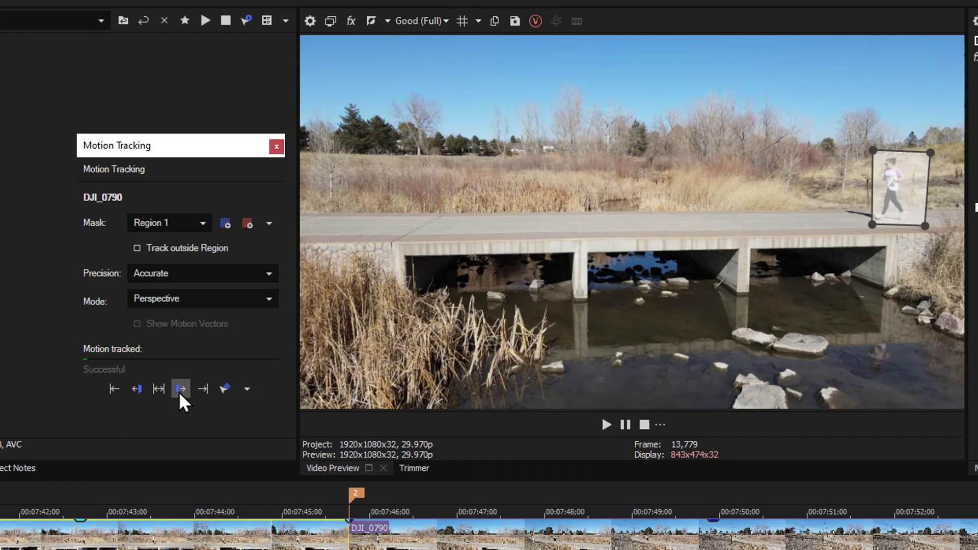
left_click(181, 389)
left_click(180, 389)
left_click(180, 390)
left_click(180, 389)
left_click(180, 390)
left_click(181, 390)
left_click(180, 389)
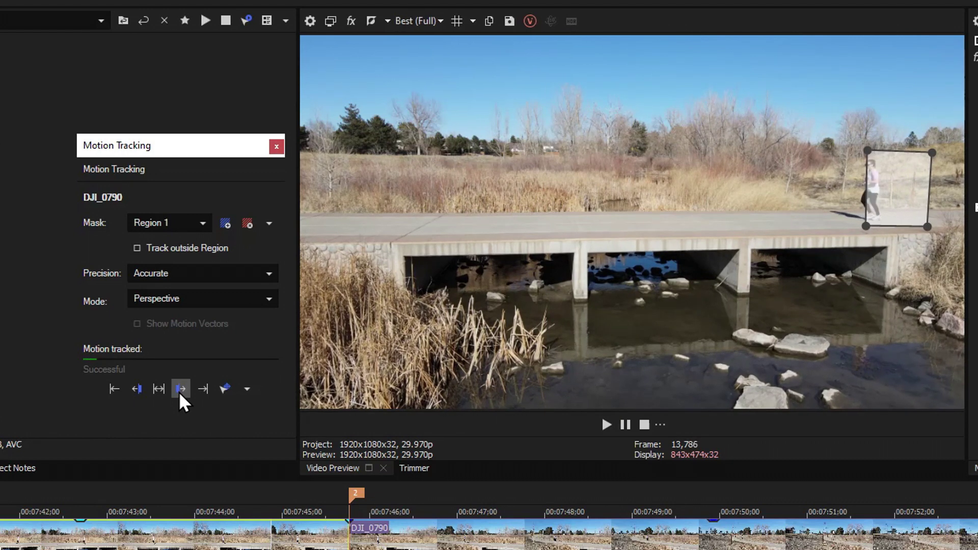
left_click(181, 389)
left_click(181, 389)
left_click(180, 389)
left_click(180, 390)
left_click(180, 389)
left_click(181, 389)
left_click(180, 389)
left_click(180, 390)
left_click(181, 389)
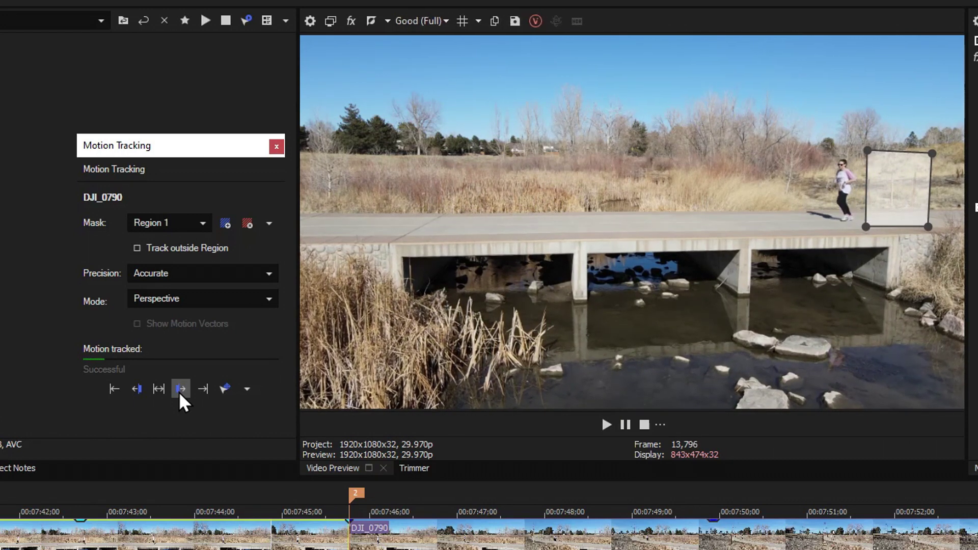
left_click(181, 389)
left_click(181, 389)
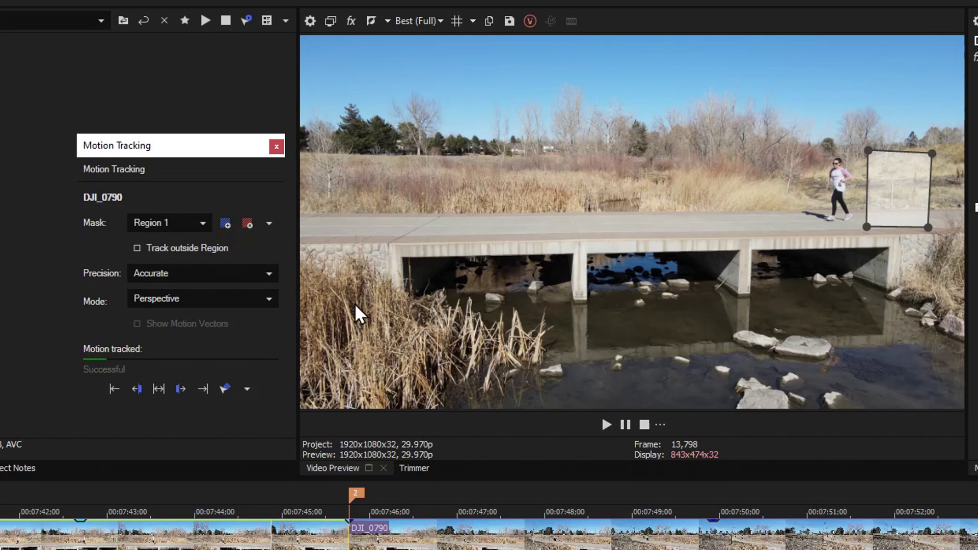
left_click(247, 222)
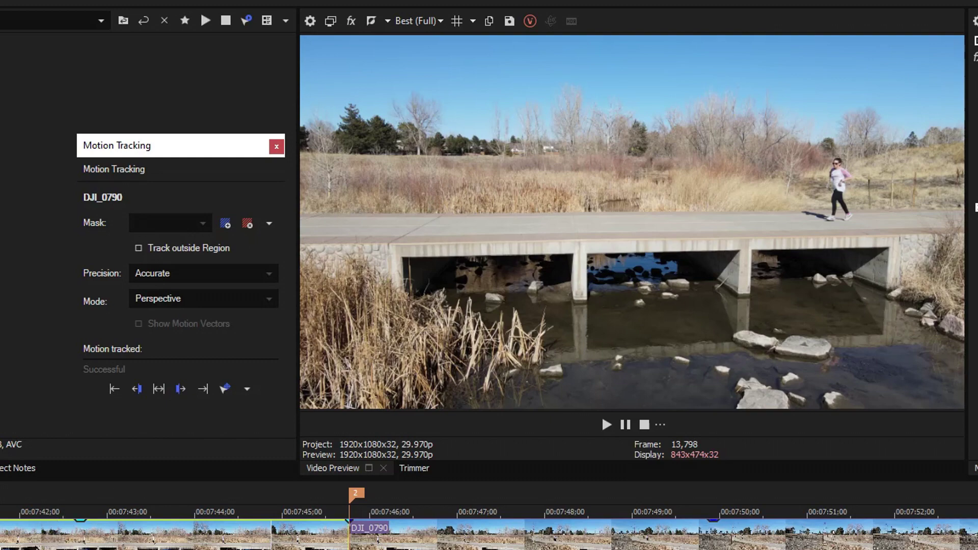
left_click(35, 545)
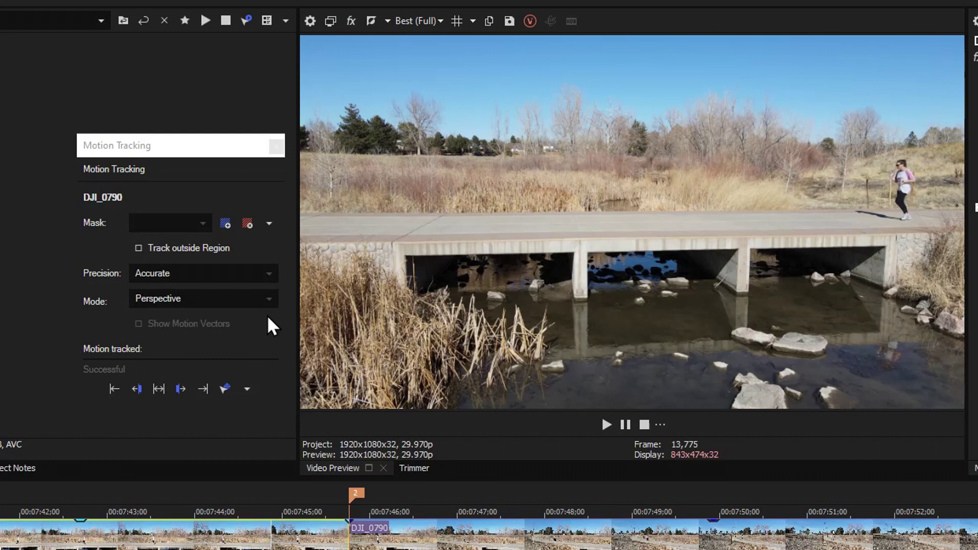
Add Region 2 in Location mode, shaped into a tall thin box around the jogger
left_click(270, 299)
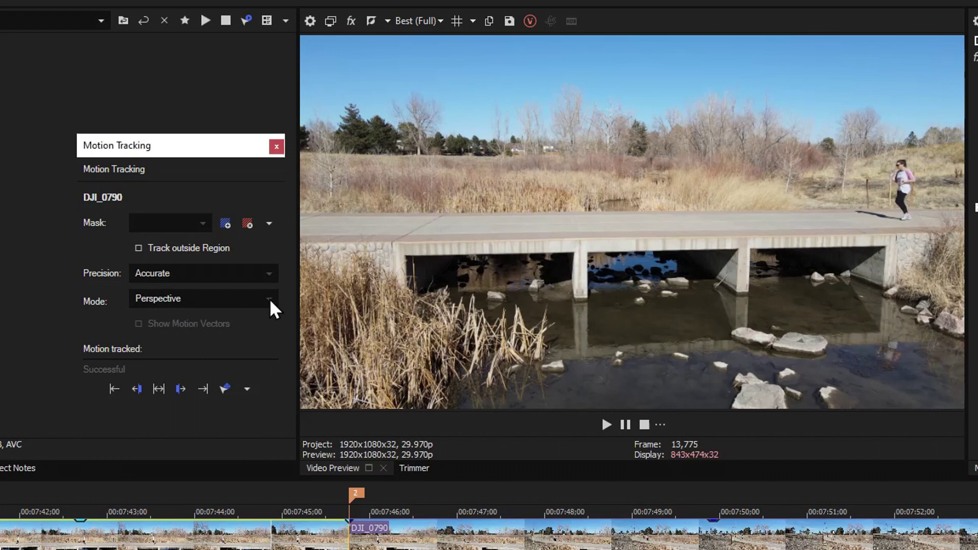
left_click(225, 224)
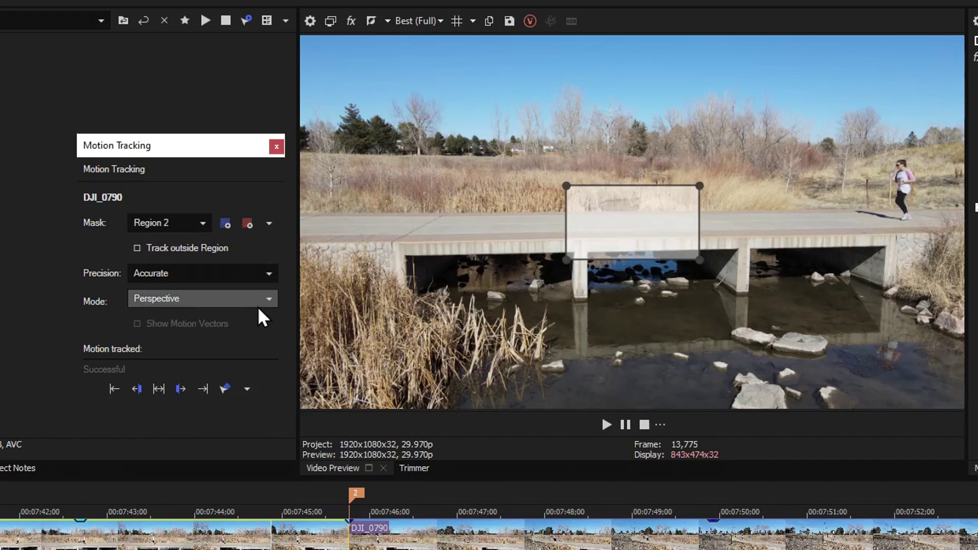
left_click(267, 298)
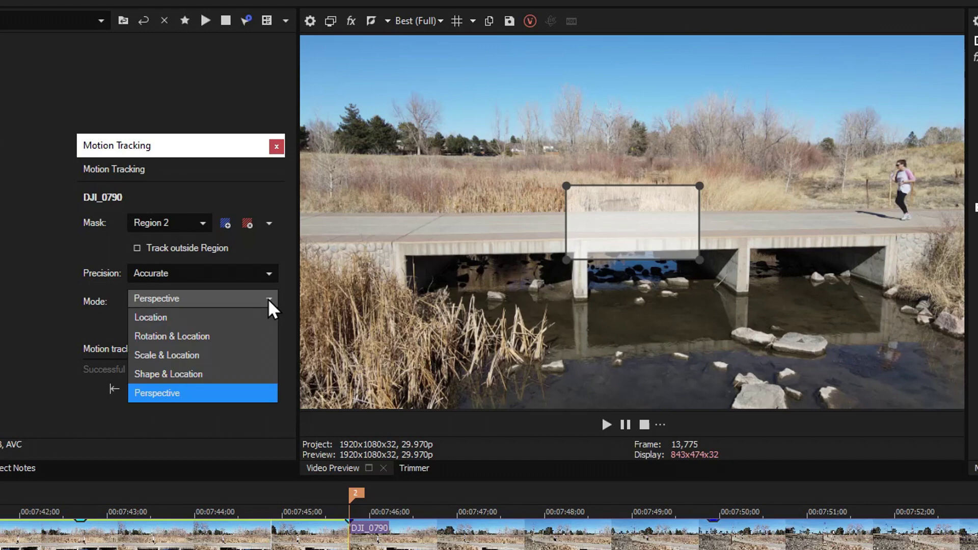
left_click(182, 317)
left_click_drag(698, 259, 607, 261)
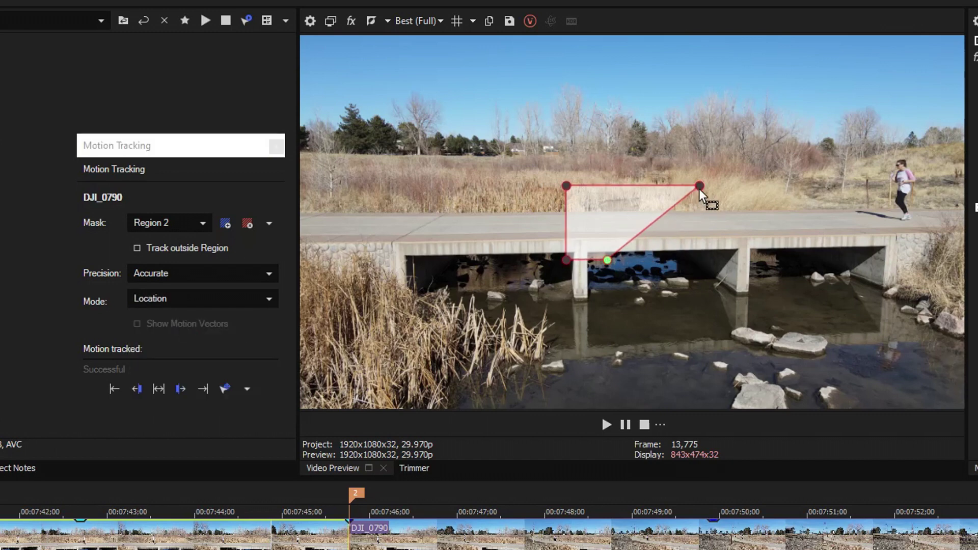
left_click_drag(700, 187, 903, 175)
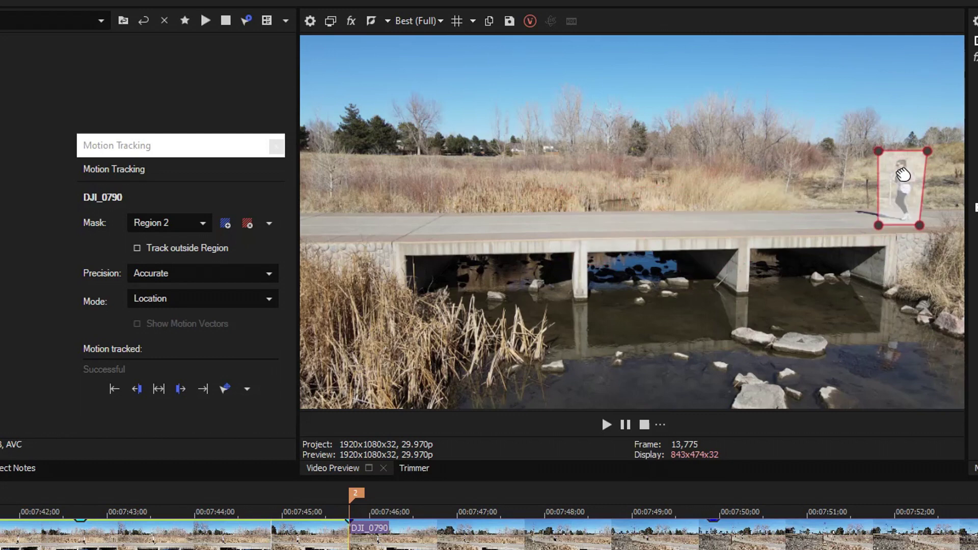
Track Region 2 forward, delete it, and start playing the drone clip
left_click(184, 388)
left_click(184, 389)
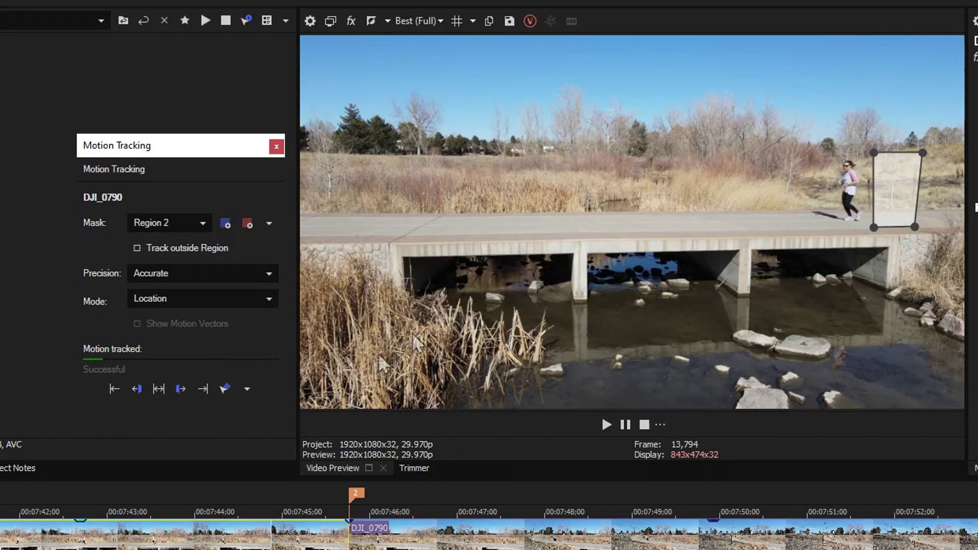
left_click(248, 224)
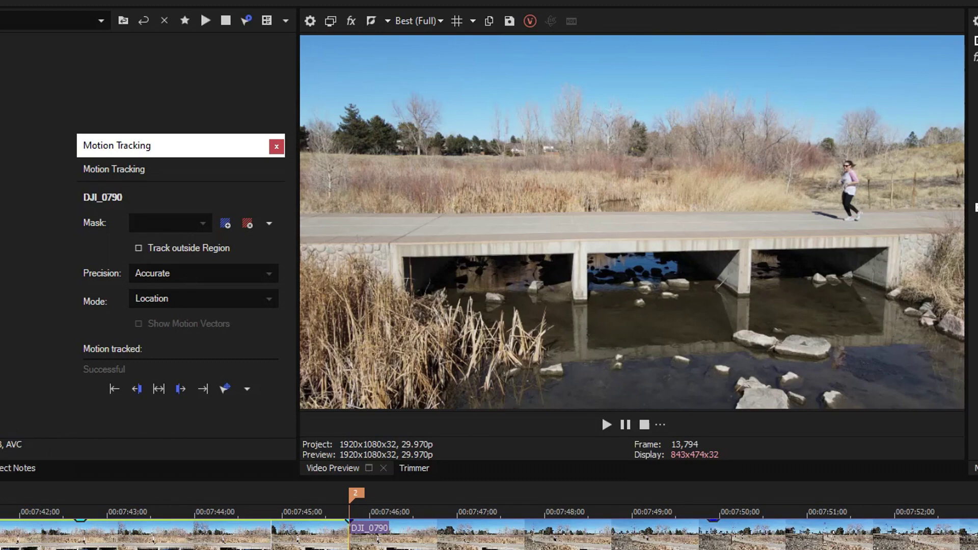
key("space")
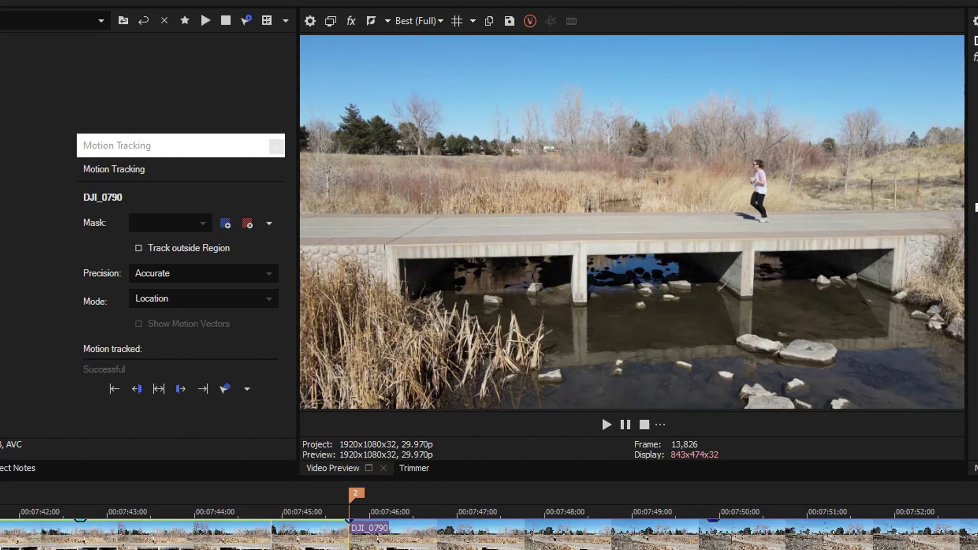
Add Region 3 in Location mode, tightened into a small quadrilateral around the jogger's head
key("space")
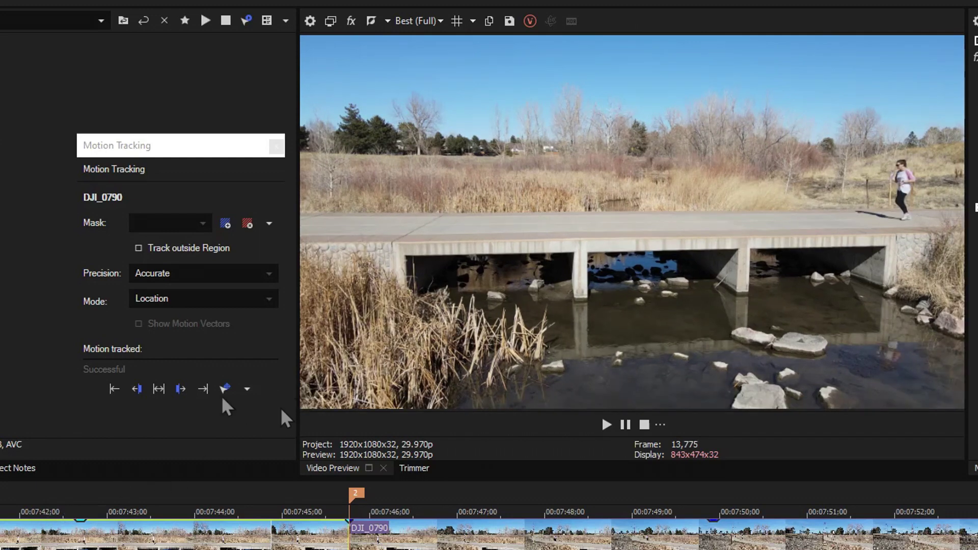
left_click(225, 224)
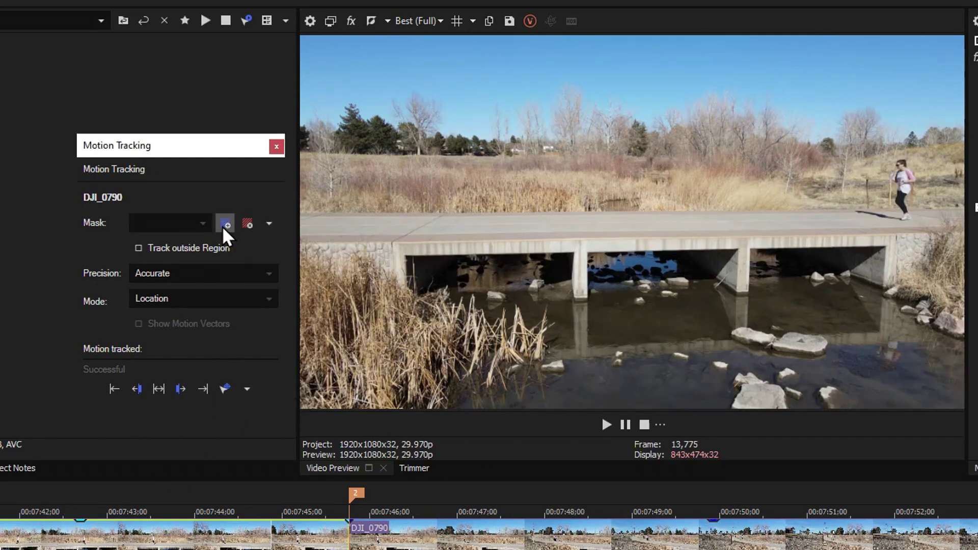
left_click(267, 300)
left_click(166, 318)
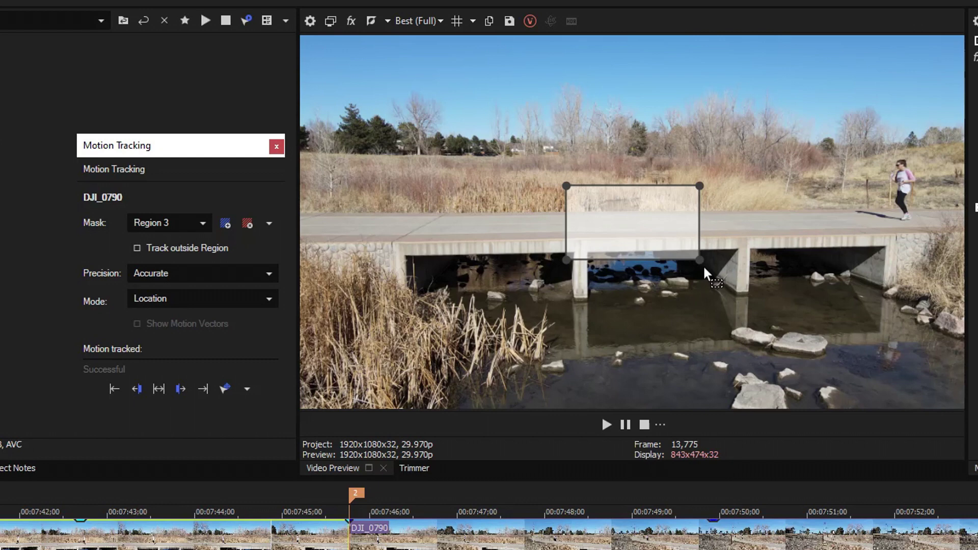
left_click_drag(700, 261, 601, 212)
left_click_drag(567, 257, 576, 211)
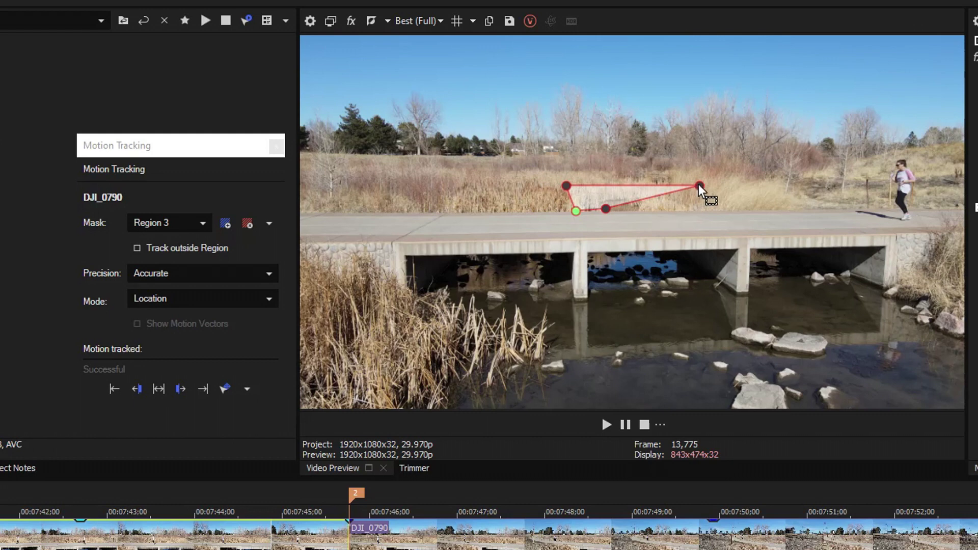
left_click_drag(698, 185, 904, 164)
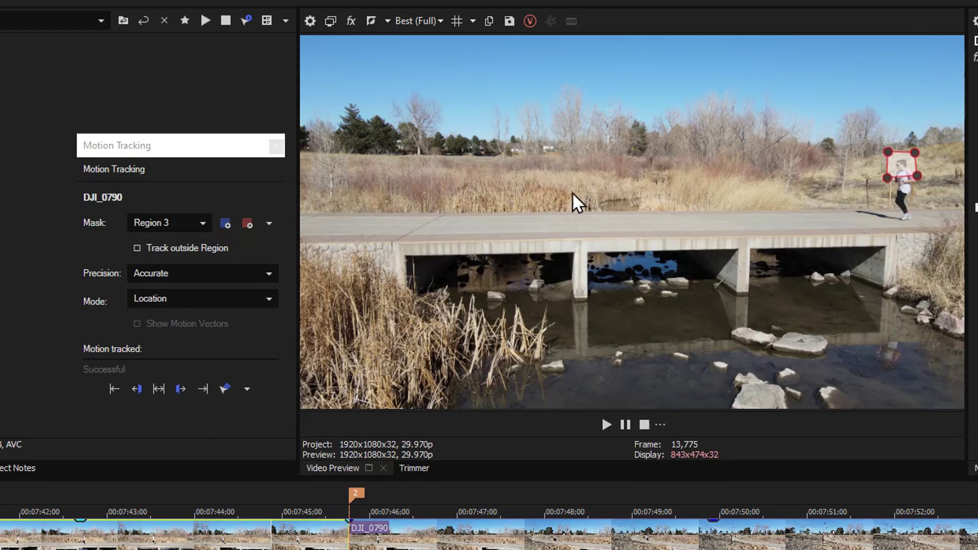
Track the head region forward through the clip, then play it back
left_click(182, 389)
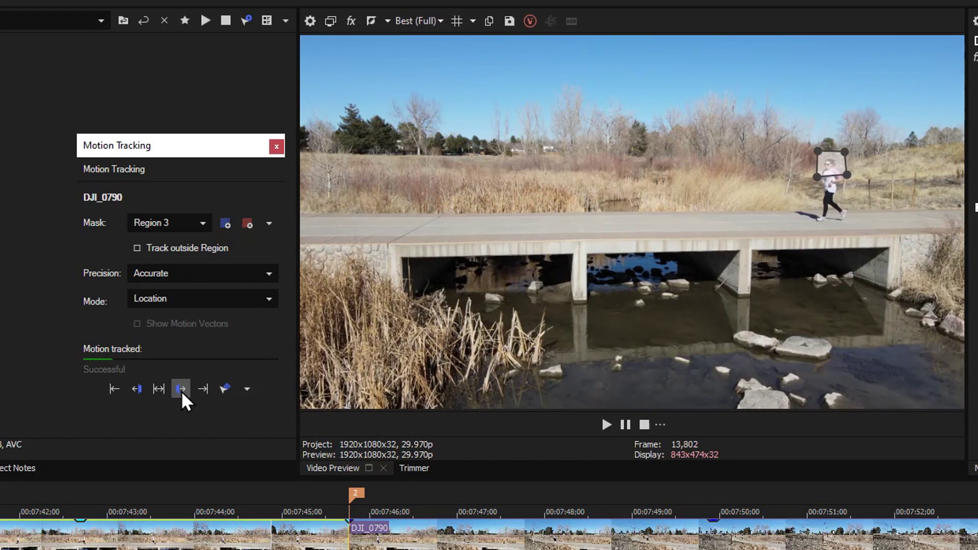
left_click(182, 389)
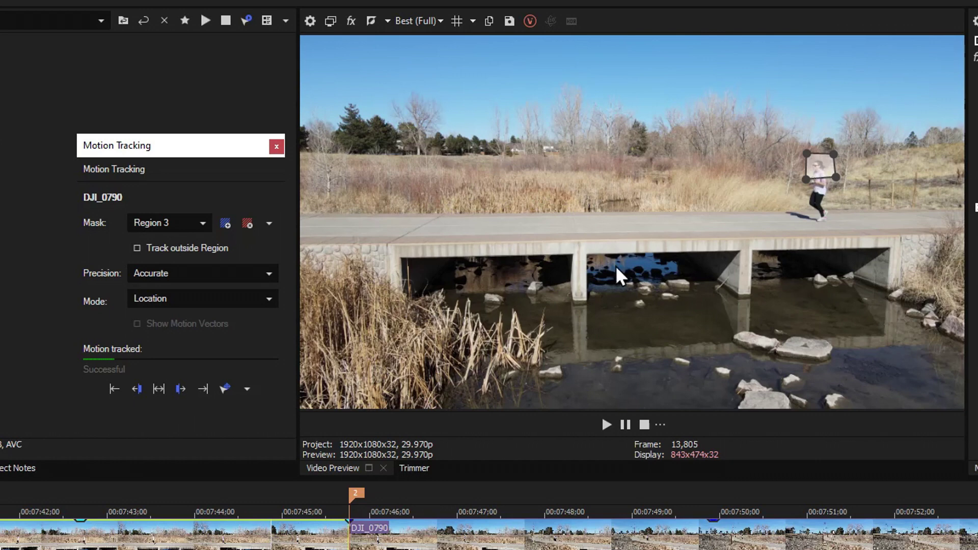
left_click(203, 389)
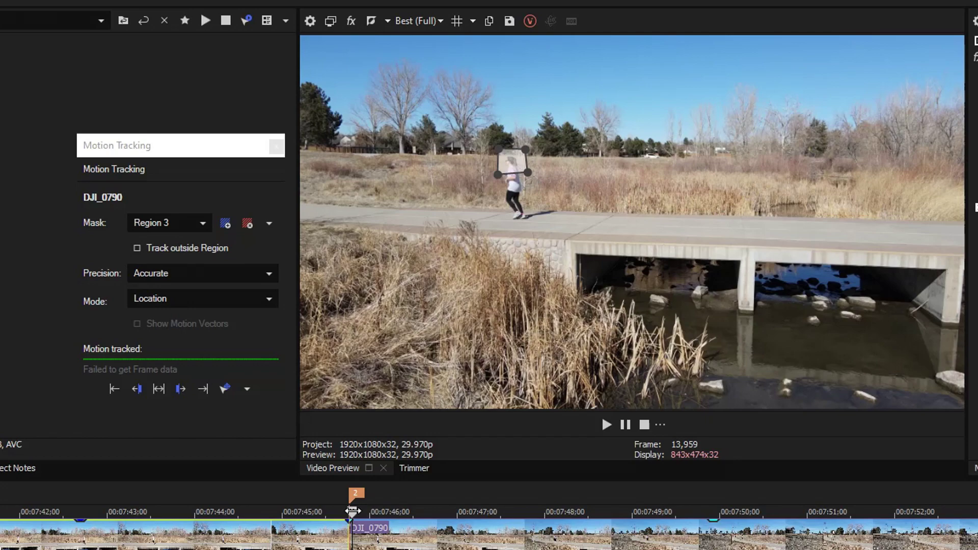
key("space")
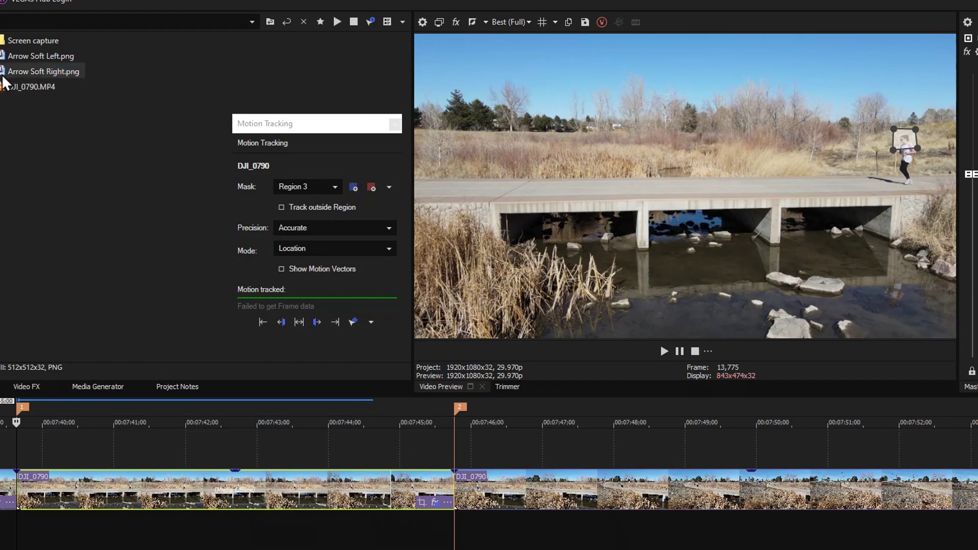
Place Arrow Soft Right.png on a new track, extend it to the marker, and apply Picture In Picture
left_click_drag(2, 74, 27, 457)
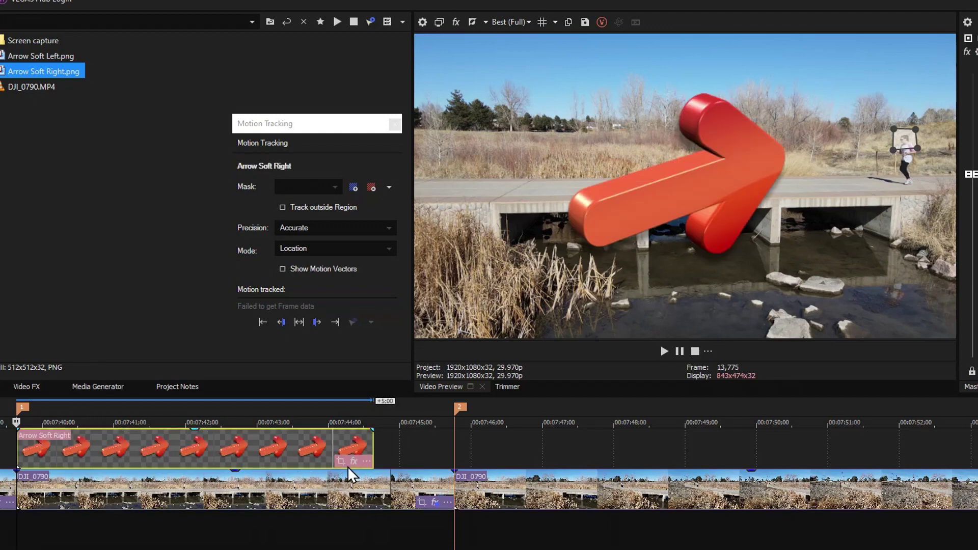
left_click_drag(373, 450, 454, 452)
left_click(228, 456)
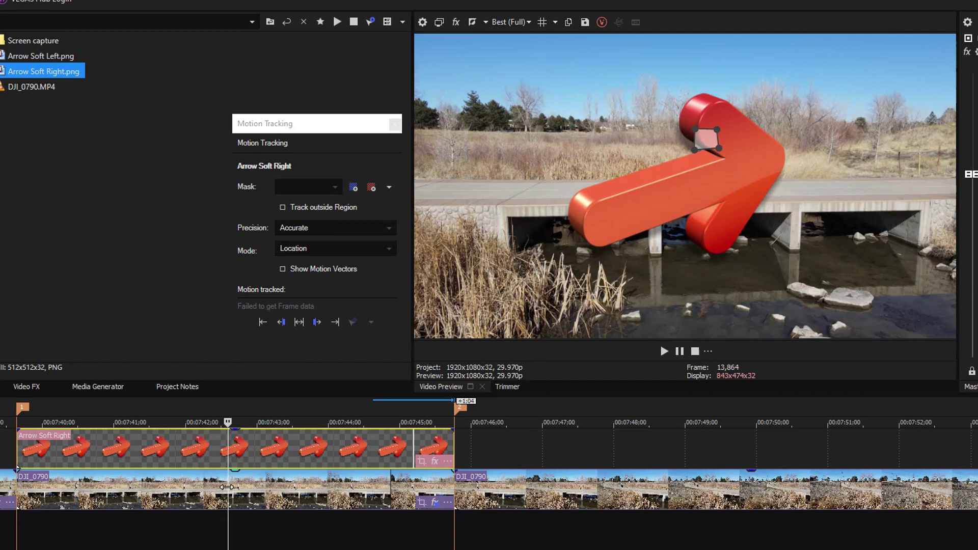
left_click(26, 387)
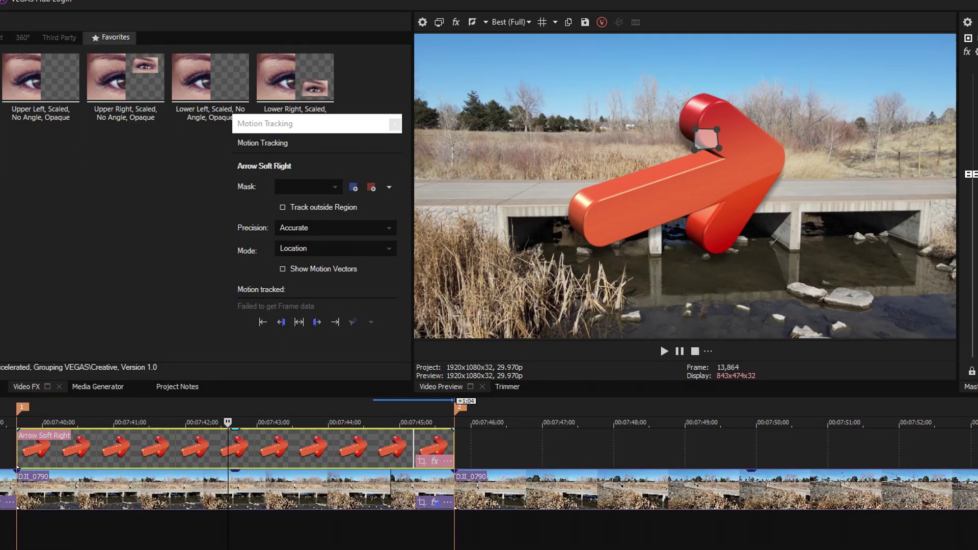
left_click_drag(10, 97, 152, 447)
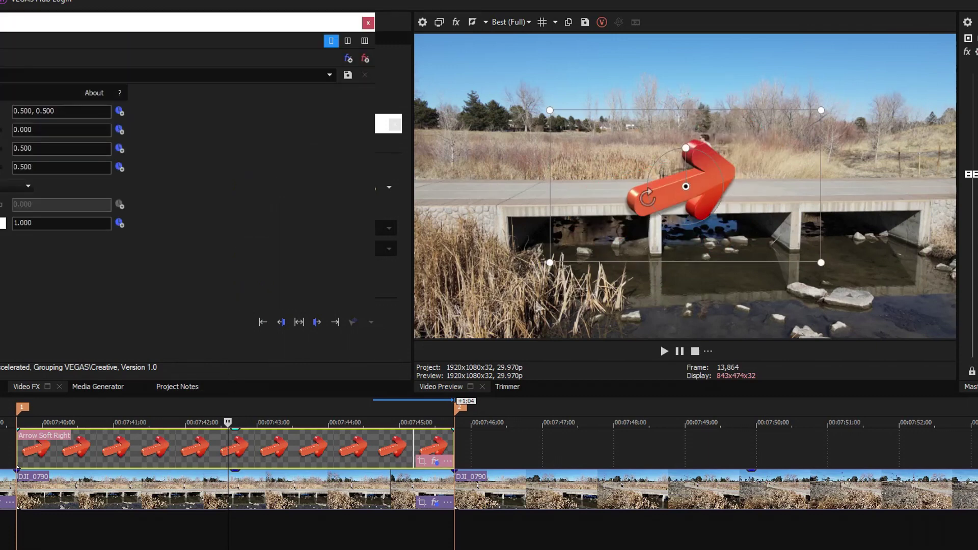
Shrink the arrow, rotate it about 32°, and position it beside the jogger's head
left_click(204, 499)
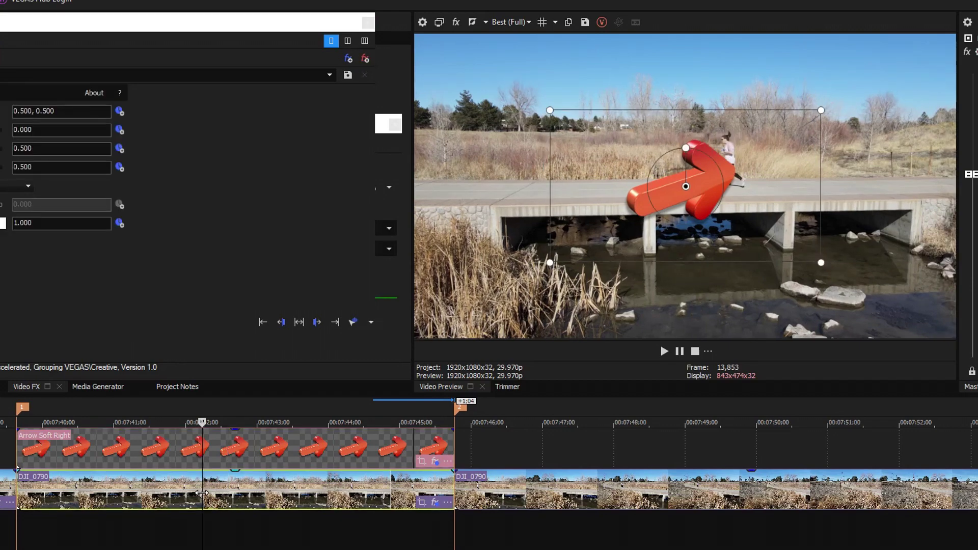
key("Home")
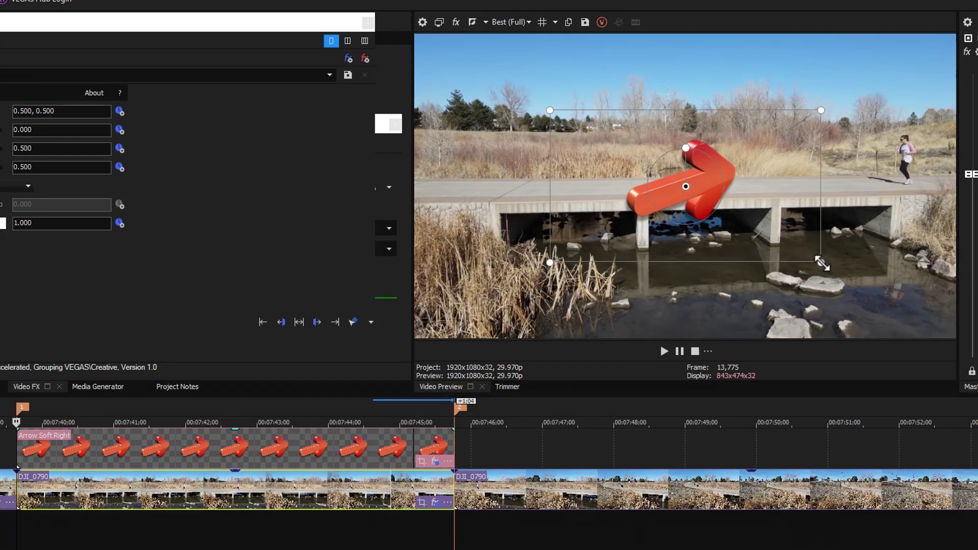
left_click_drag(821, 262, 741, 218)
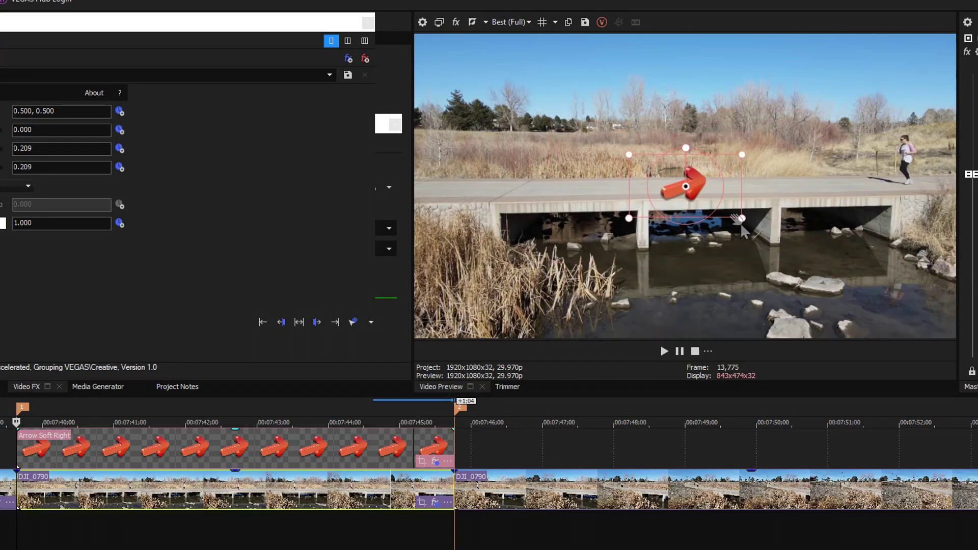
mouse_move(629, 218)
left_mouse_down()
mouse_move(565, 213)
mouse_move(635, 213)
left_mouse_up()
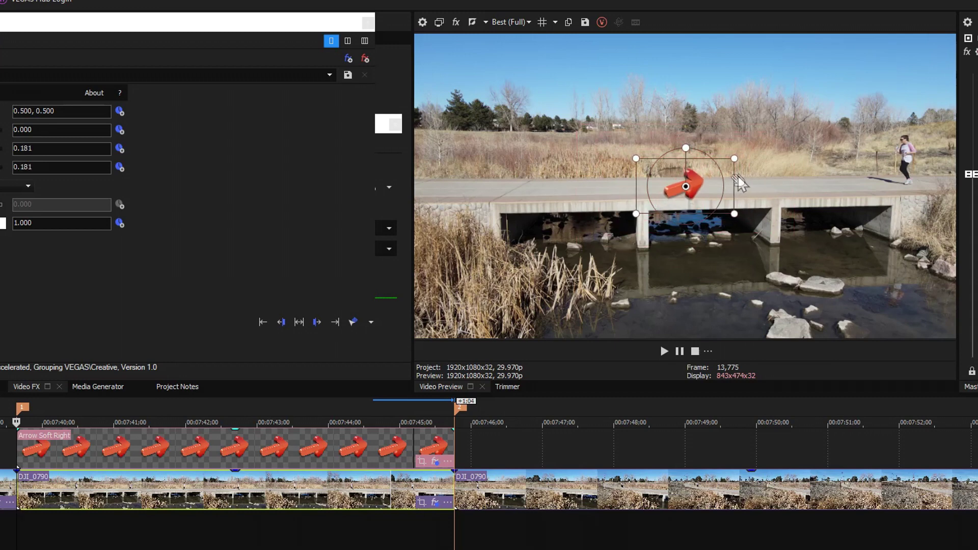
left_click_drag(722, 178, 720, 196)
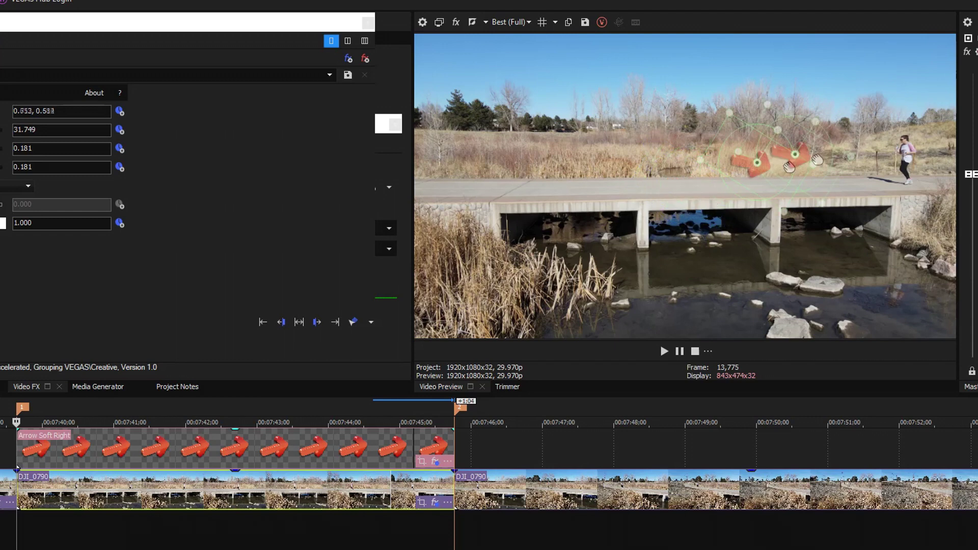
left_click_drag(817, 160, 886, 150)
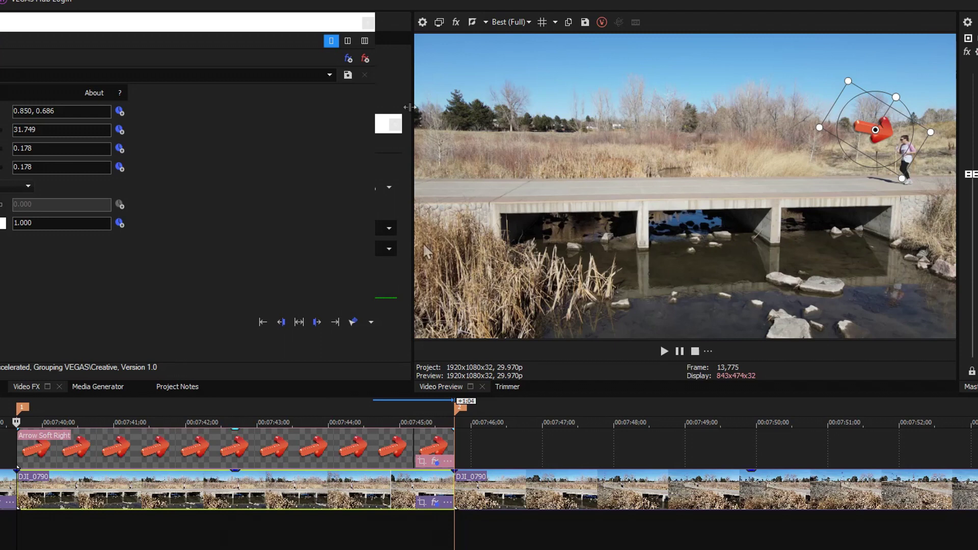
left_click(368, 25)
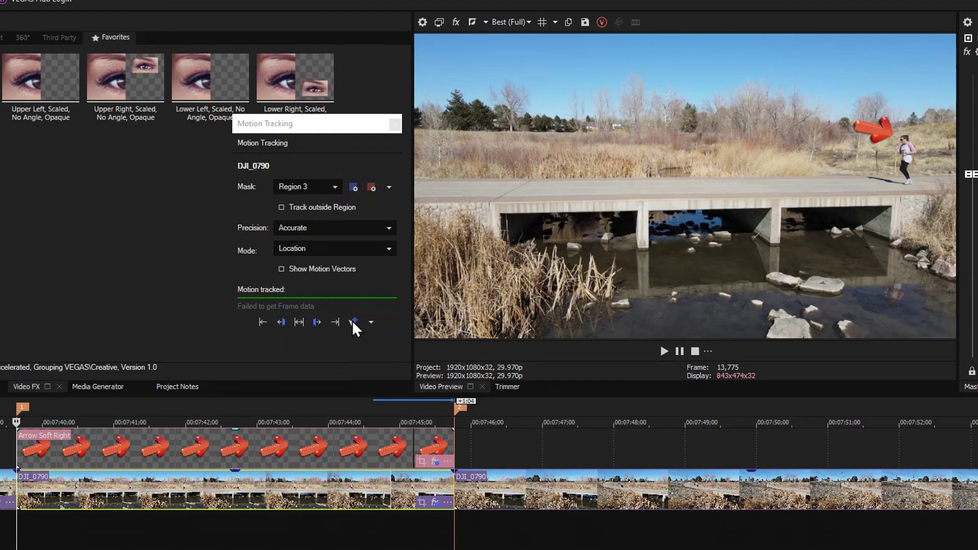
Transfer Region 3's tracking data to the arrow event's VEGAS Picture In Picture
left_click_drag(354, 319, 283, 439)
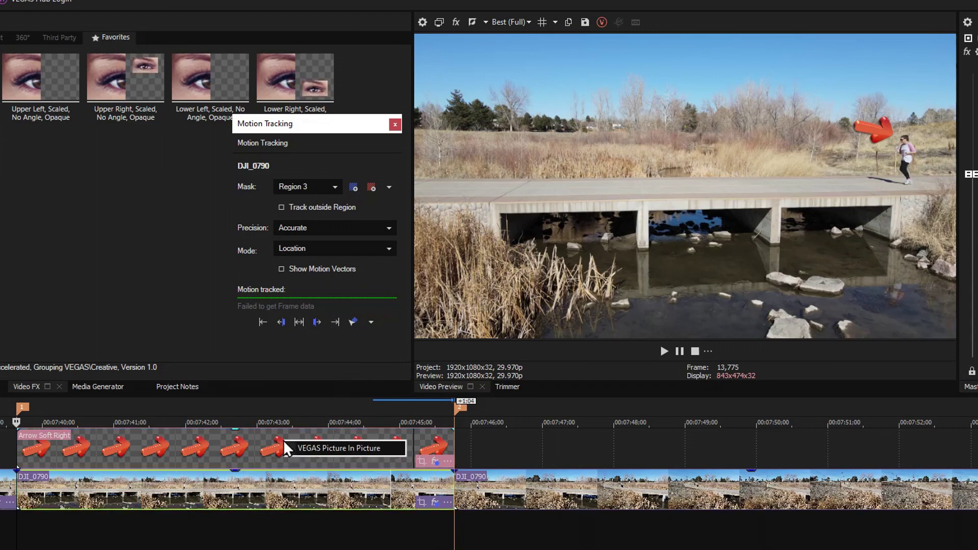
left_click(343, 448)
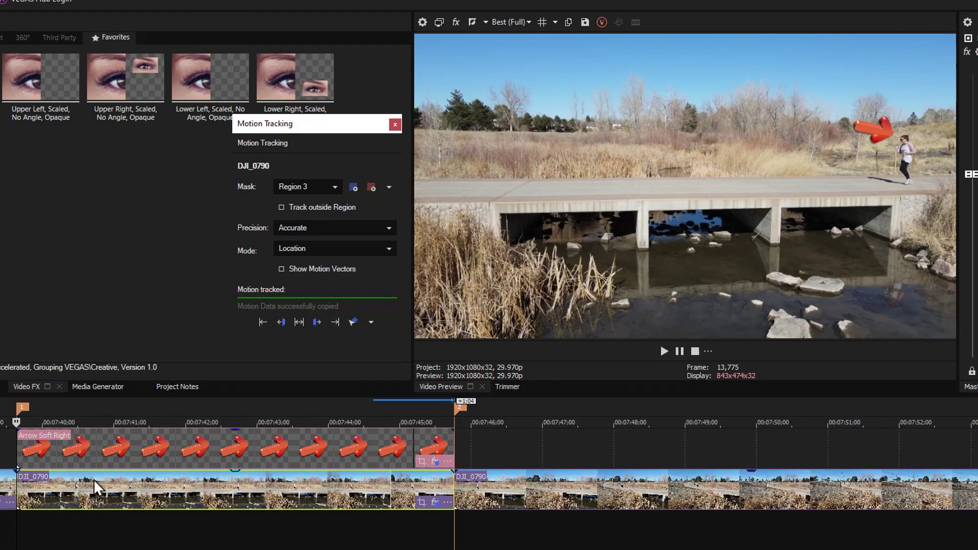
left_click(244, 479)
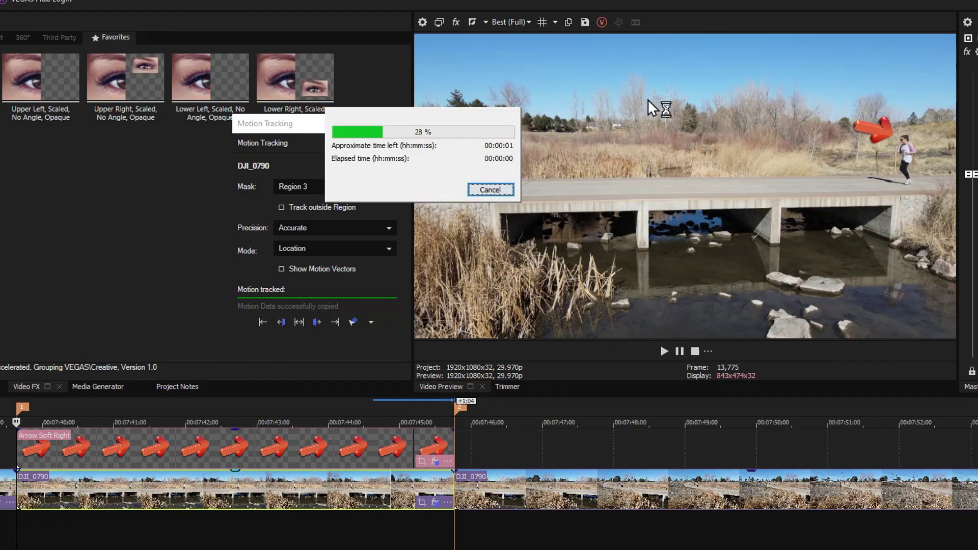
left_click(505, 195)
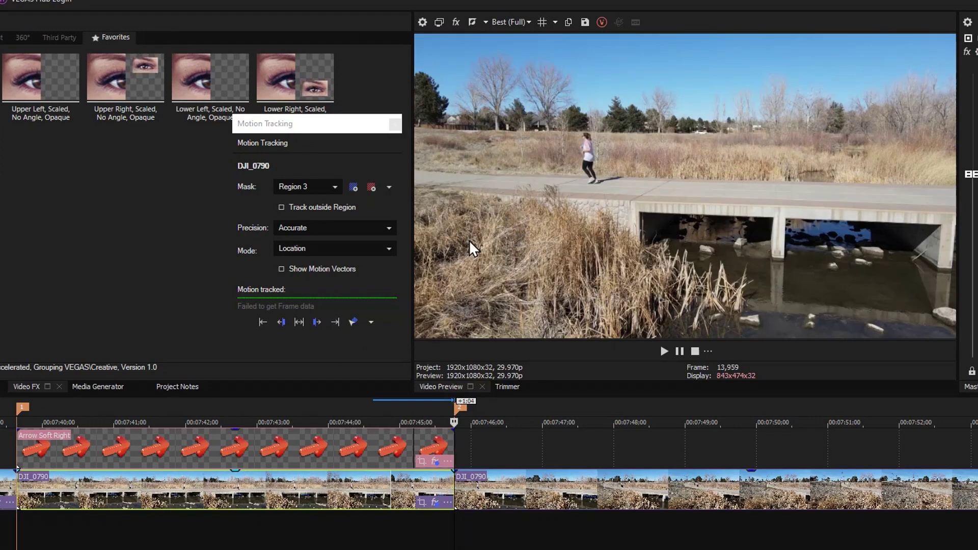
Play from the arrow event's start to confirm the arrow follows the jogger
key("space")
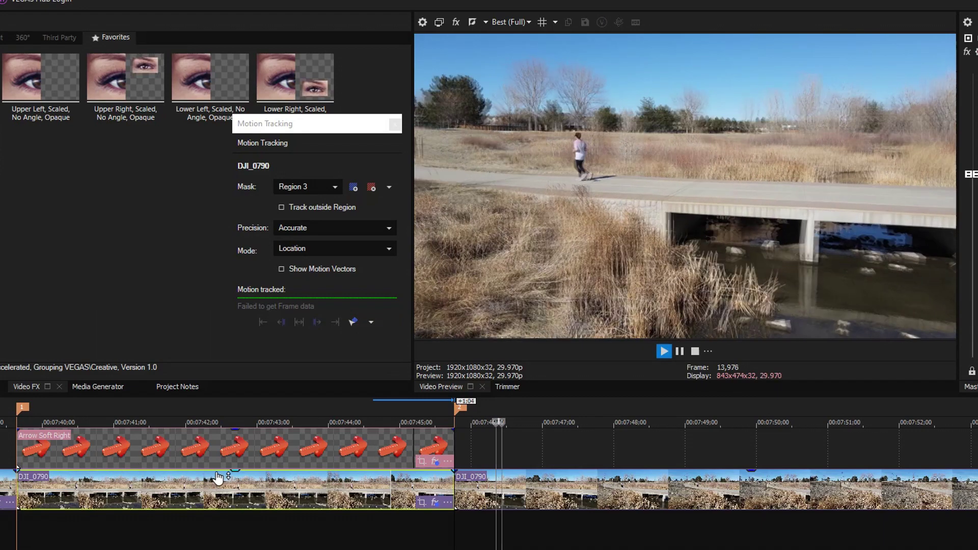
key("space")
left_click(61, 453)
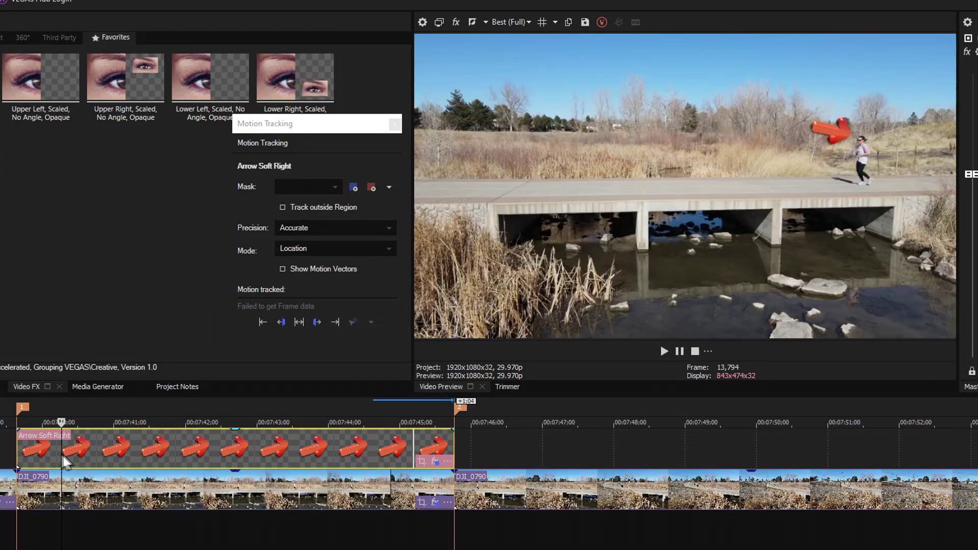
key("space")
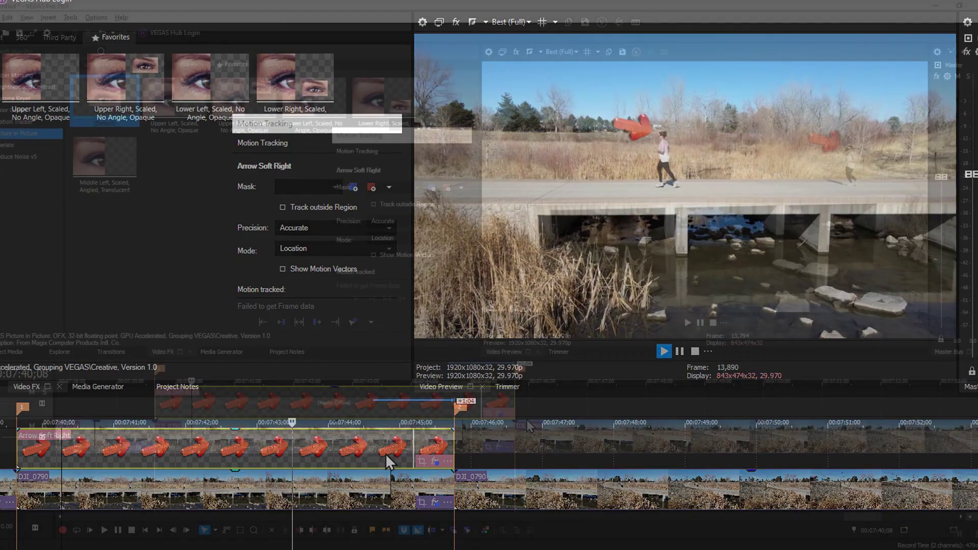
key("space")
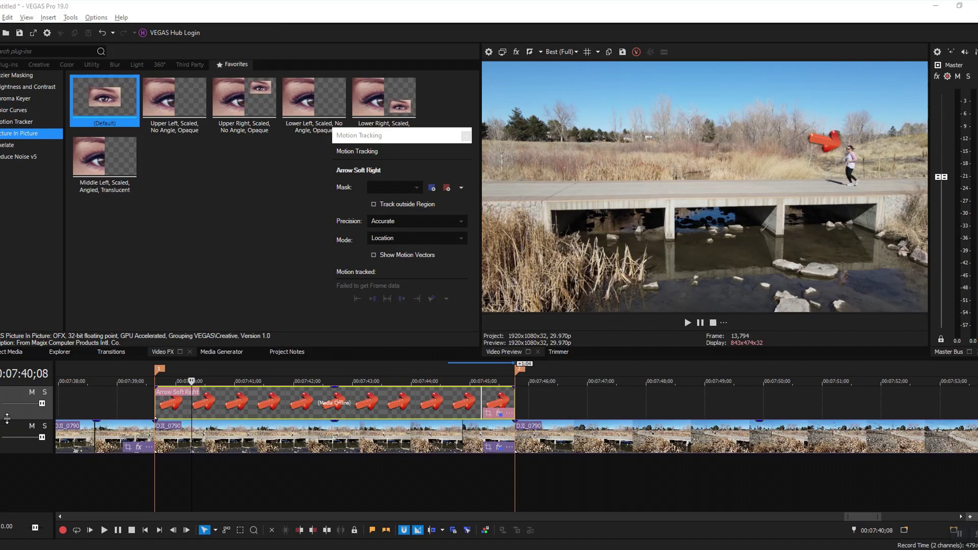
Insert a new video track, drop Arrow Soft Left.png on it, and trim it to end at marker 2
right_click(23, 411)
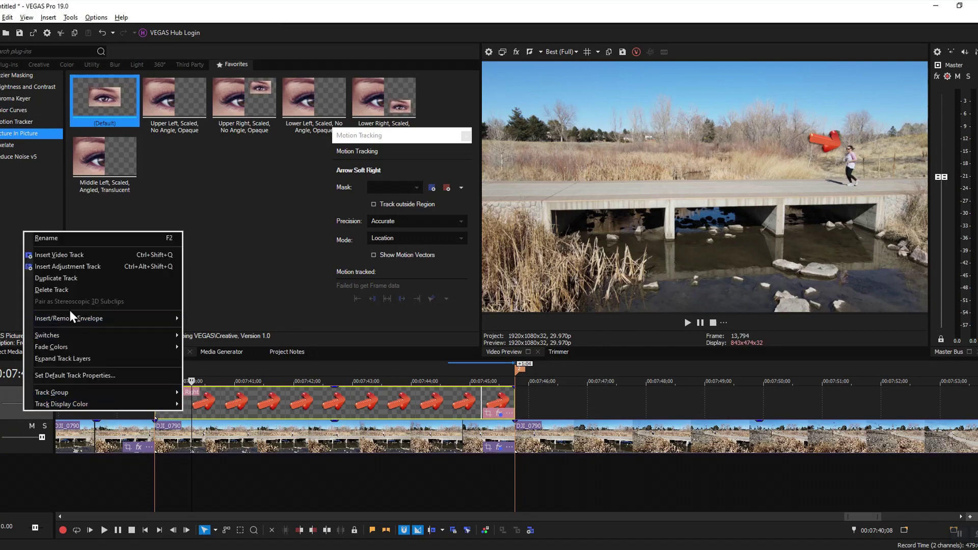
left_click(72, 257)
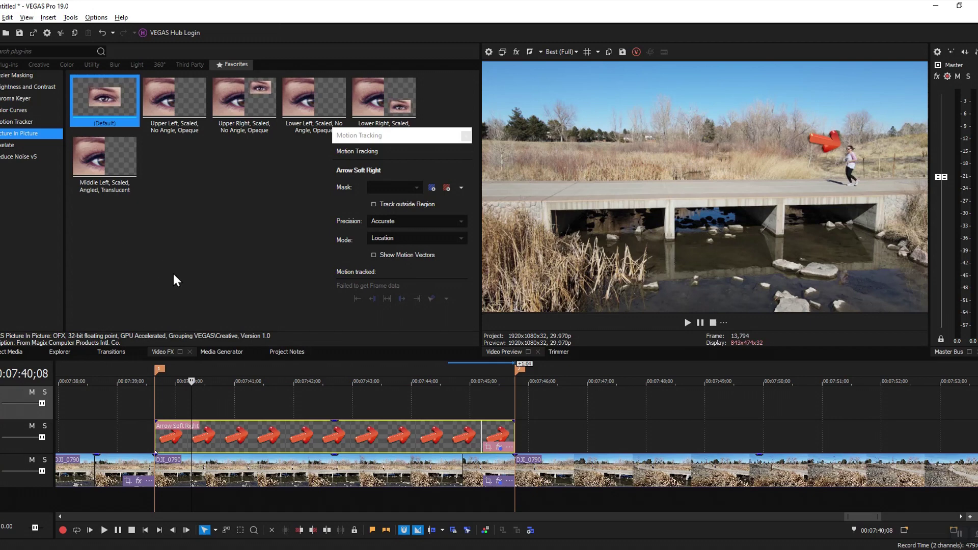
left_click(60, 352)
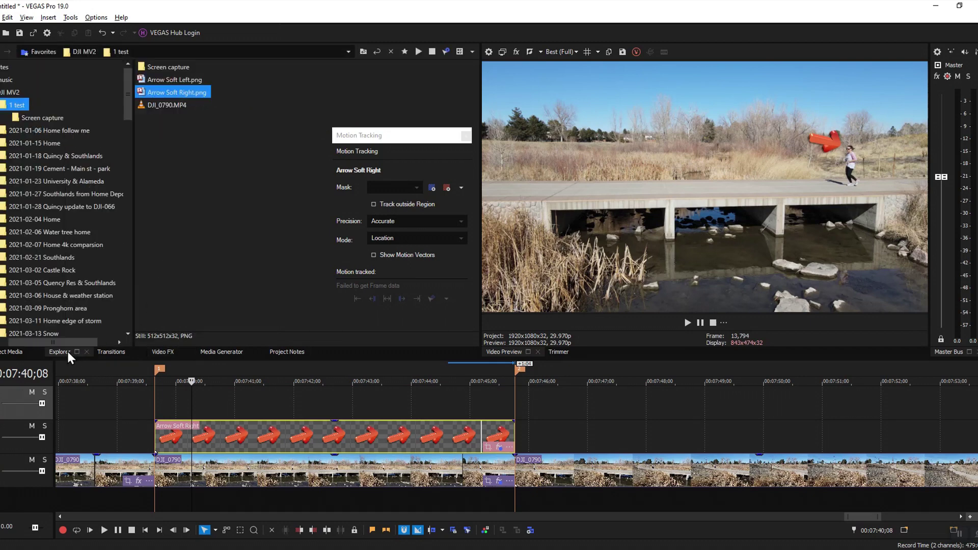
left_click_drag(184, 81, 162, 393)
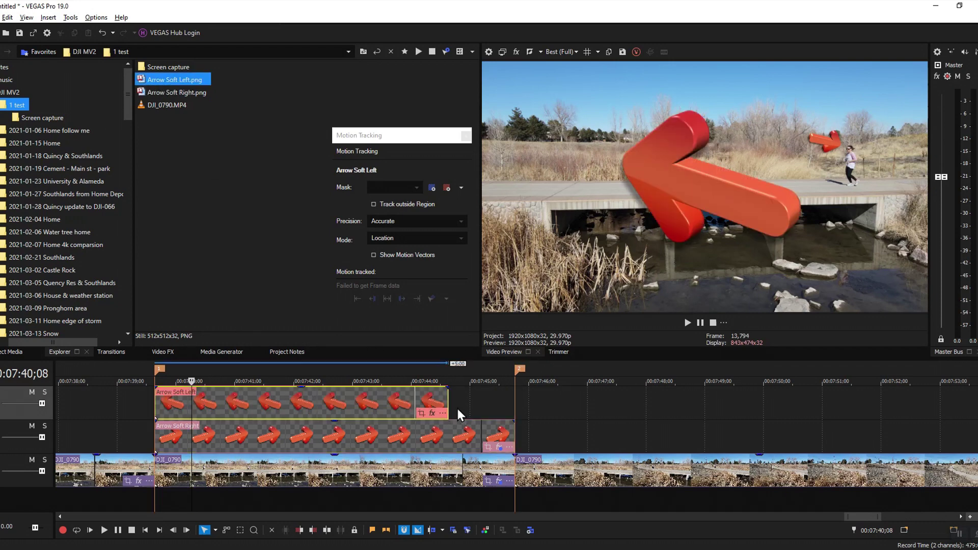
left_click_drag(447, 401, 514, 401)
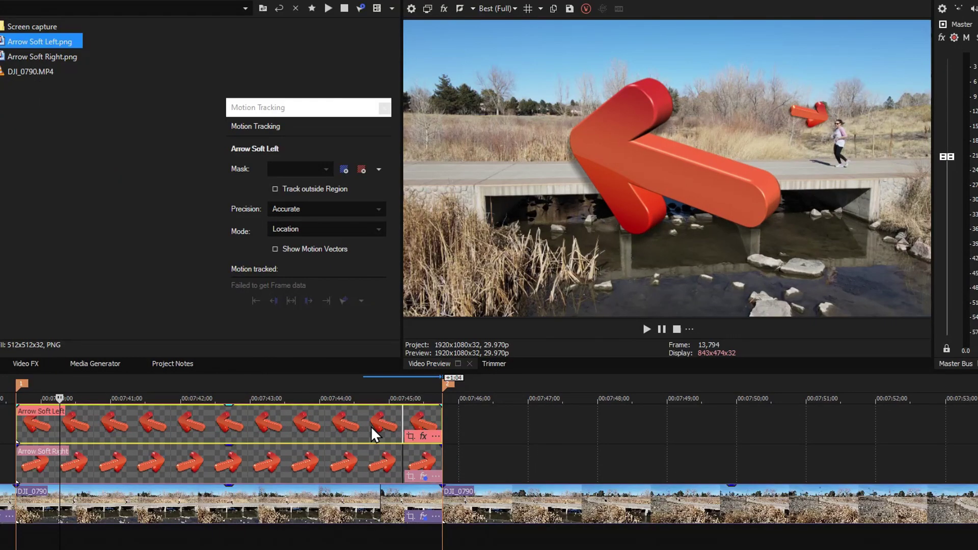
left_click(328, 426)
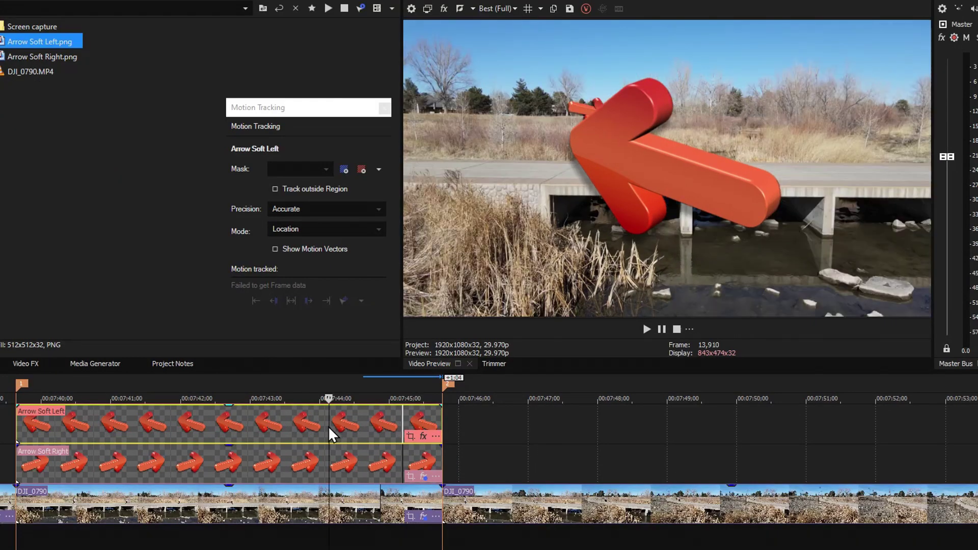
Apply the Upper Left Picture In Picture preset to Arrow Soft Left and scale it to 0.201
left_click(36, 365)
left_click_drag(38, 61, 181, 424)
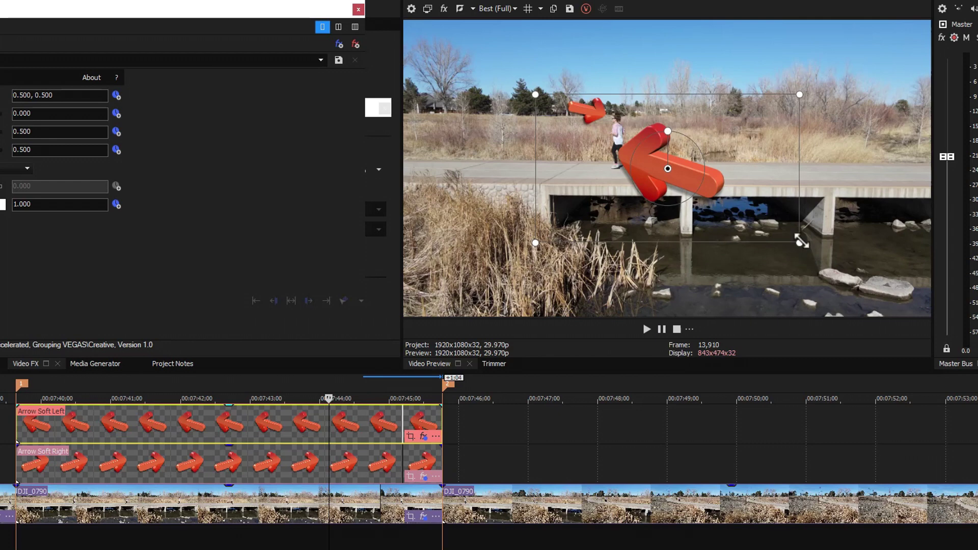
left_click_drag(800, 242, 720, 198)
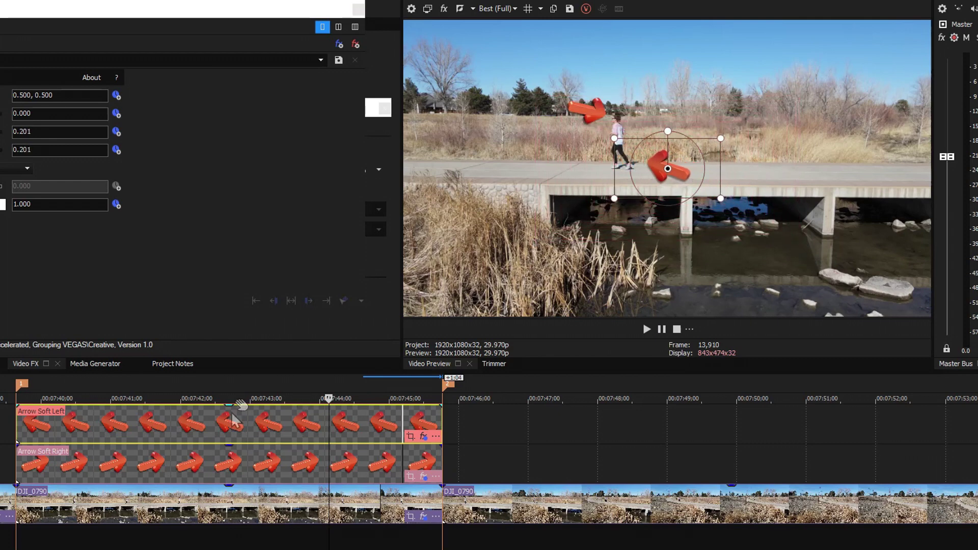
left_click(227, 507)
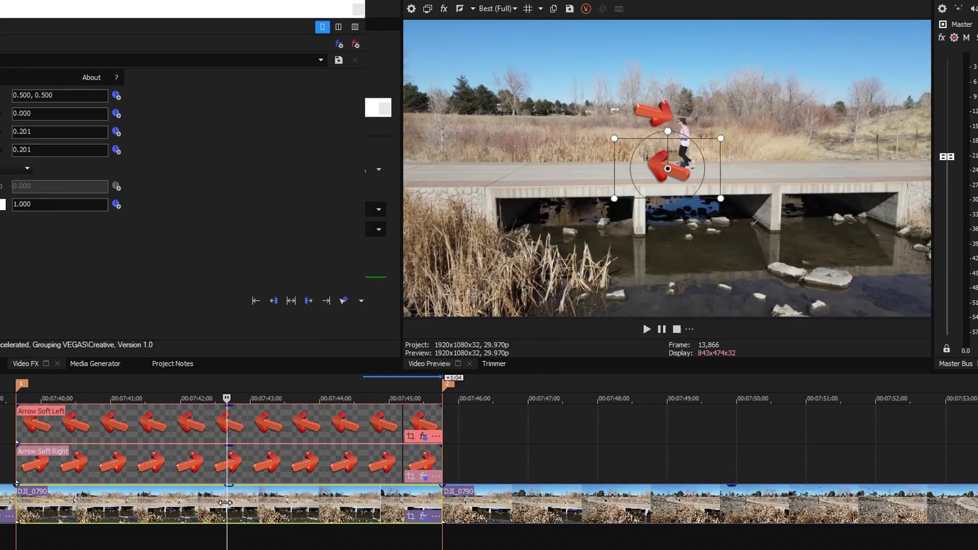
Rotate the left arrow to -34.264° and place it pointing at the jogger's feet
key("Home")
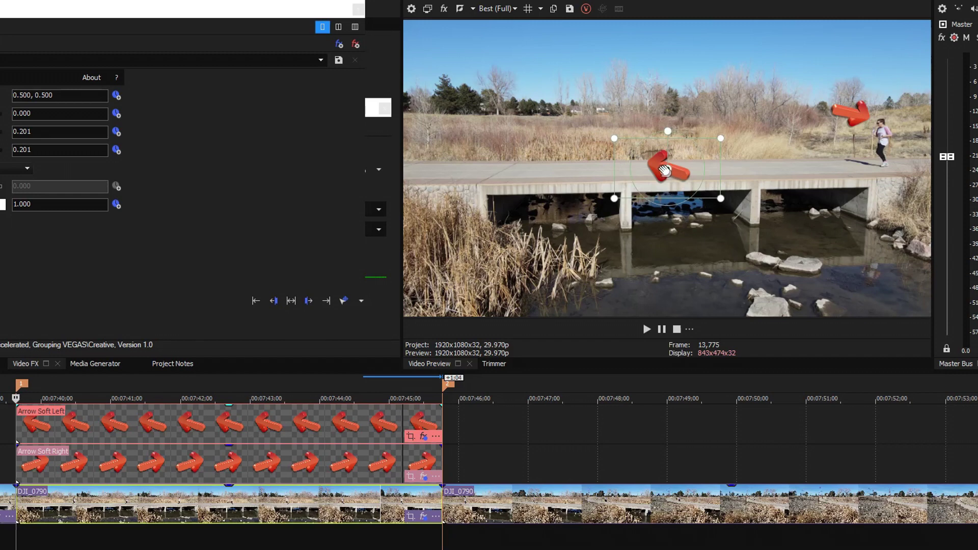
left_click_drag(665, 170, 792, 153)
left_click_drag(779, 188, 928, 156)
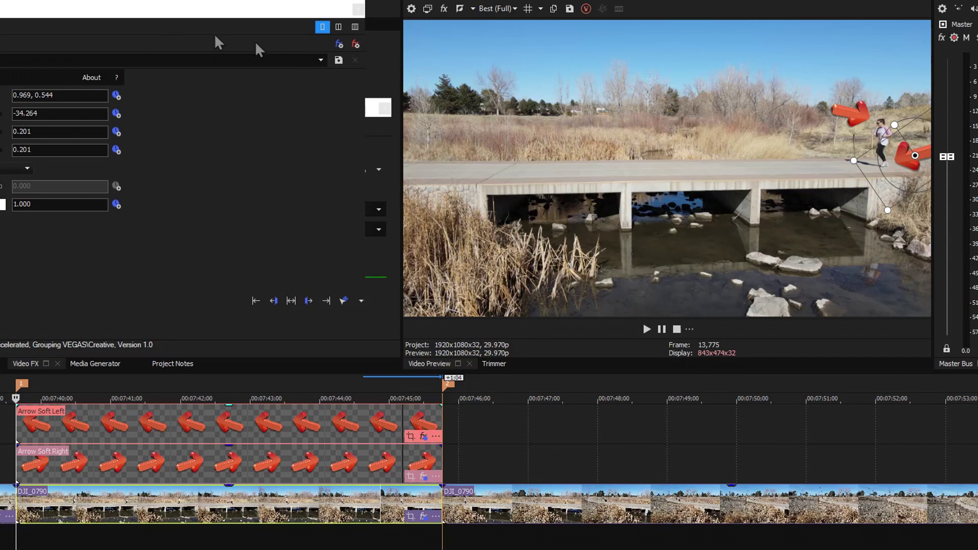
left_click_drag(117, 22, 297, 60)
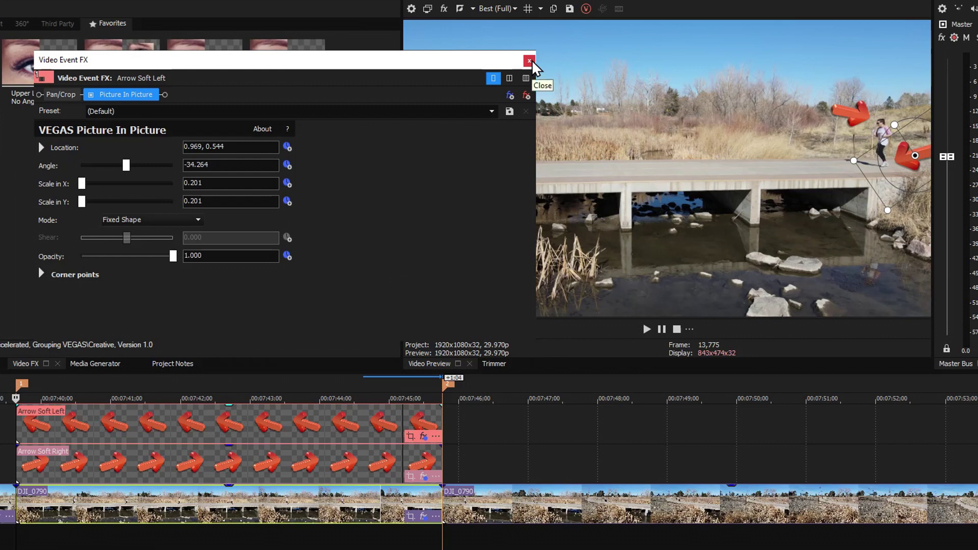
left_click(529, 61)
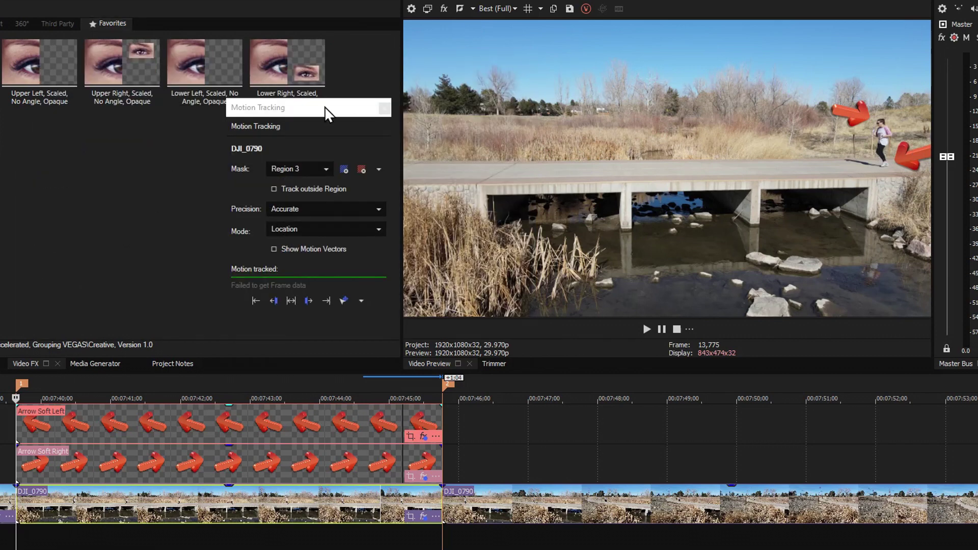
Transfer the Region 3 tracking onto Arrow Soft Left via VEGAS Picture In Picture and verify playback
left_click_drag(325, 113, 315, 87)
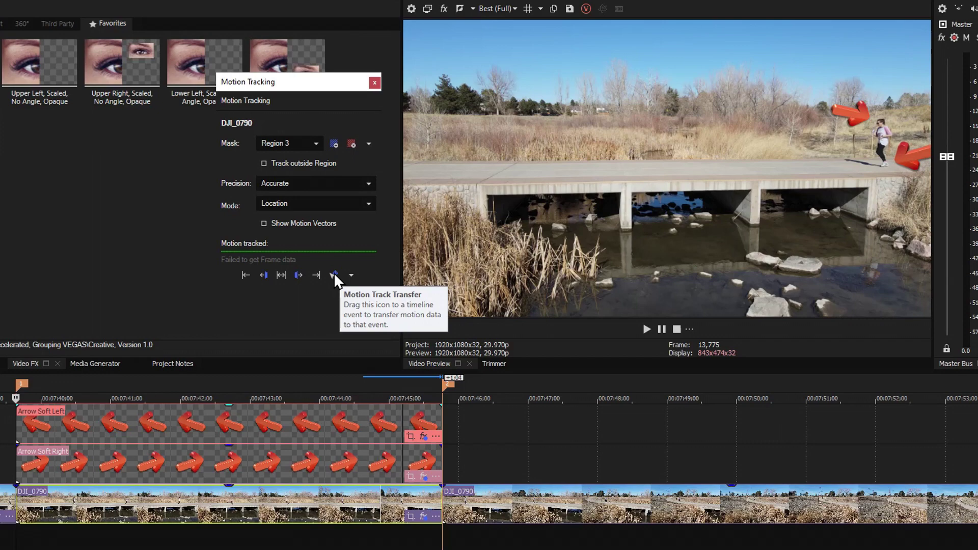
left_click_drag(334, 273, 289, 417)
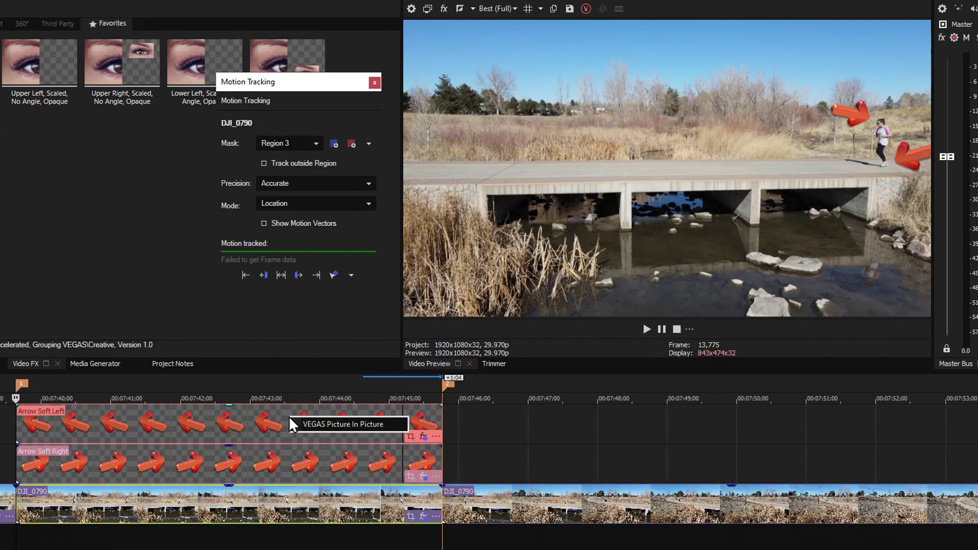
left_click(315, 427)
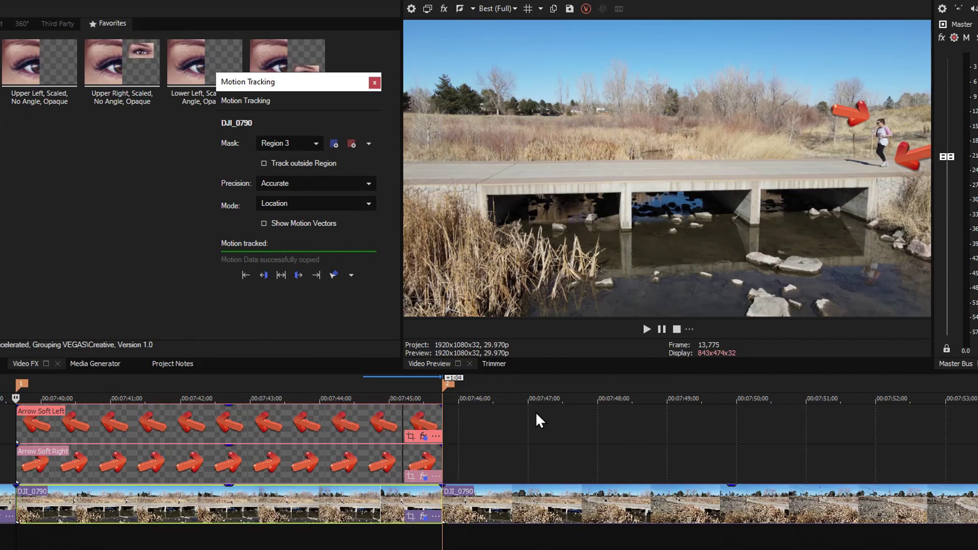
key("space")
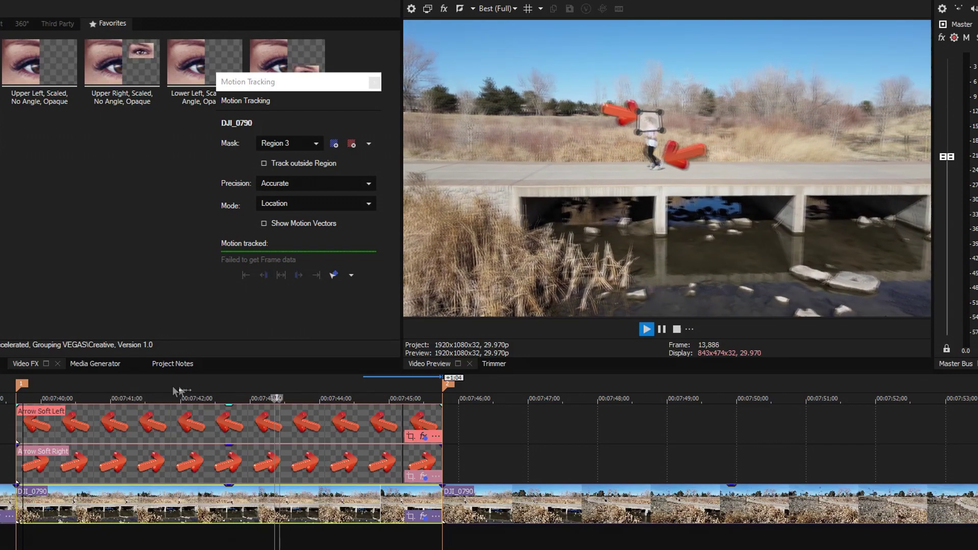
key("space")
key("space")
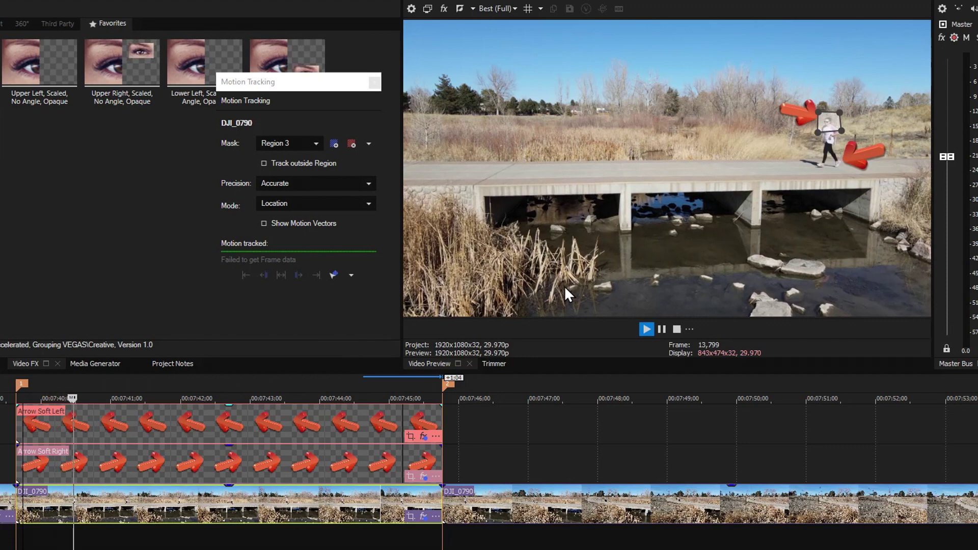
key("Return")
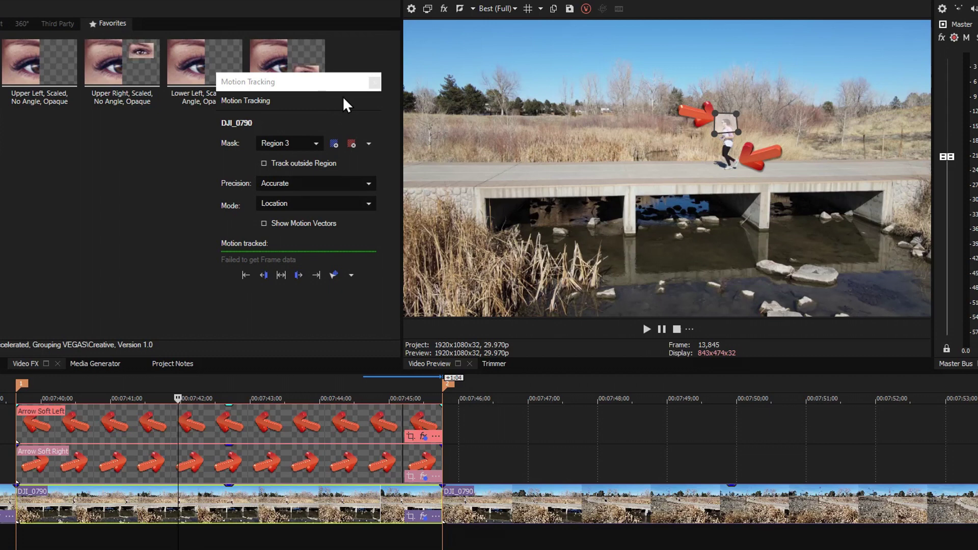
left_click(375, 83)
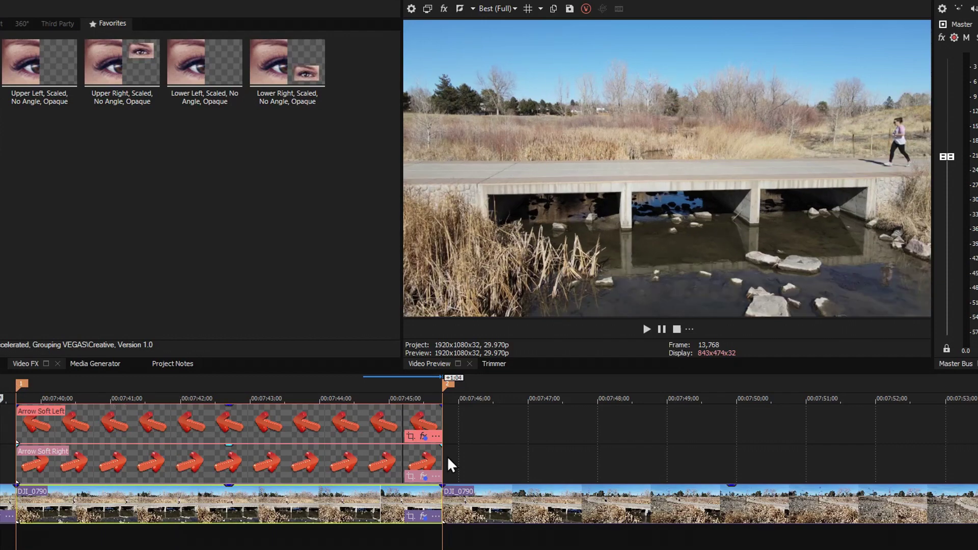
Preview the tracked arrows, then select both the Arrow Soft Left and Arrow Soft Right events
key("space")
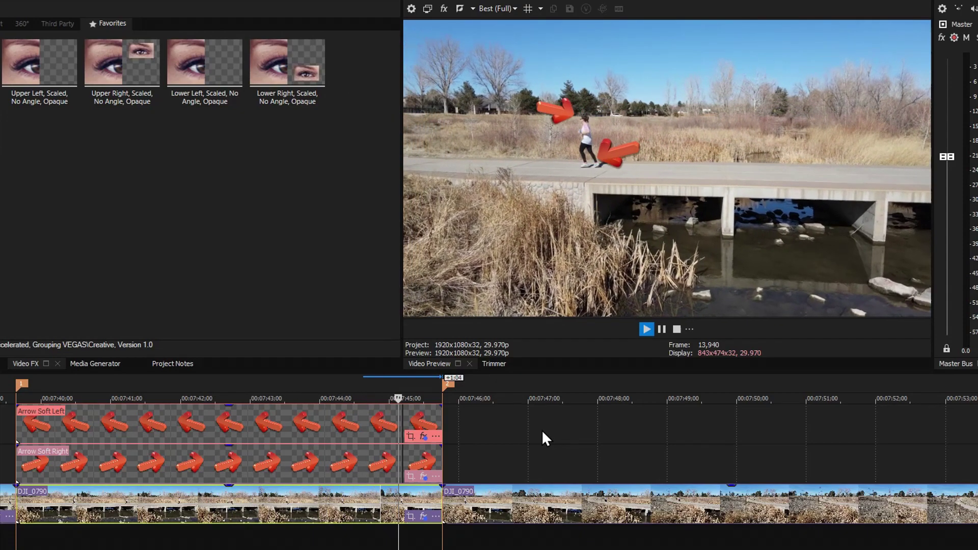
key("space")
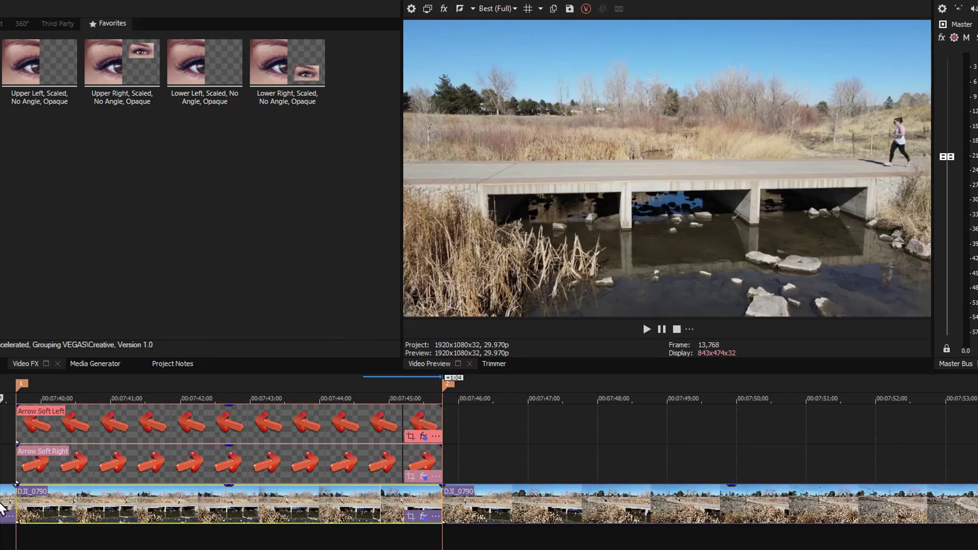
left_click(32, 440)
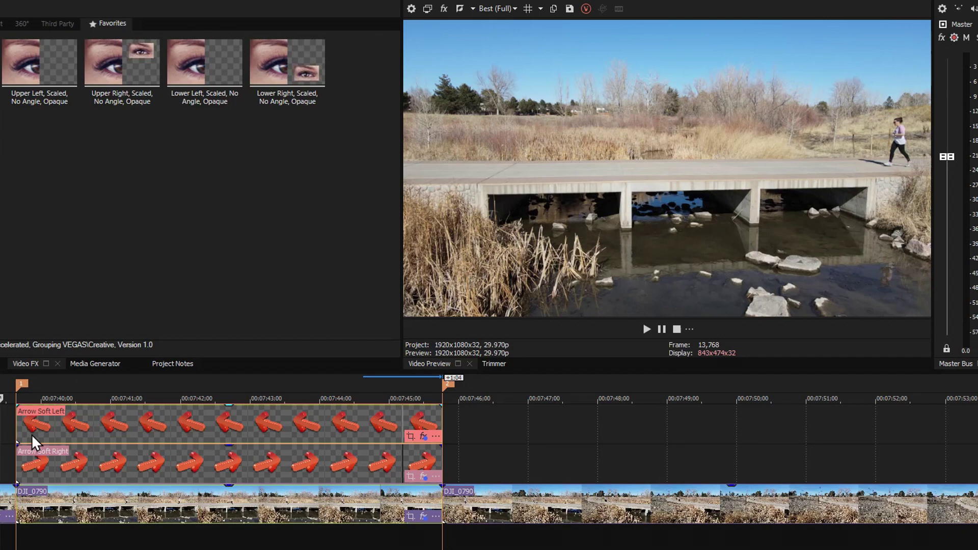
left_click(48, 476, "ctrl")
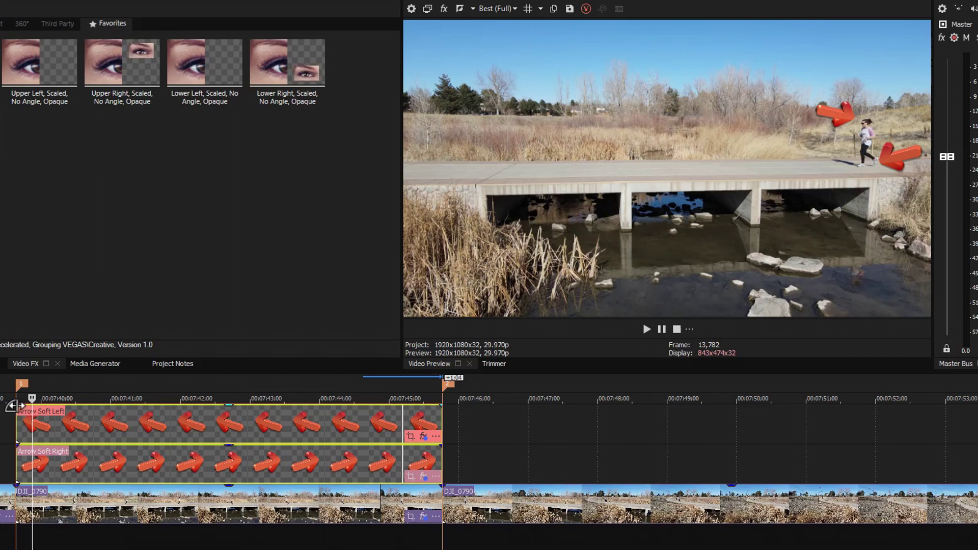
Give both arrow events a 21-frame fade-in and fade-out, then preview the fades
left_click_drag(15, 406, 83, 409)
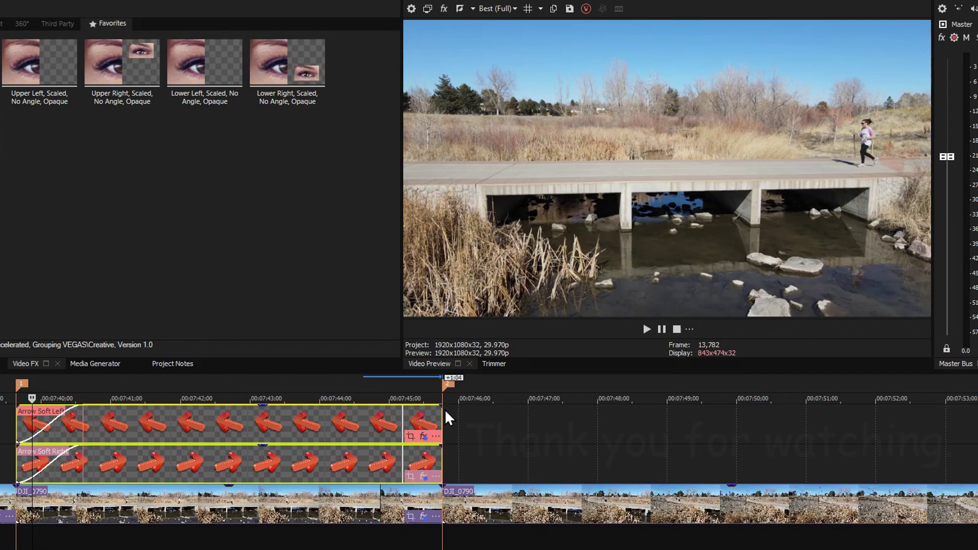
left_click_drag(441, 406, 369, 413)
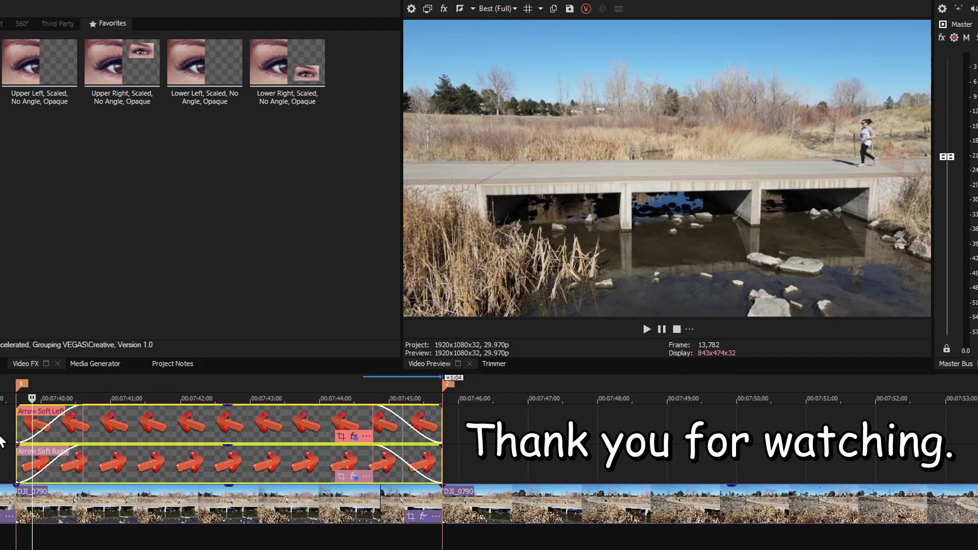
key("space")
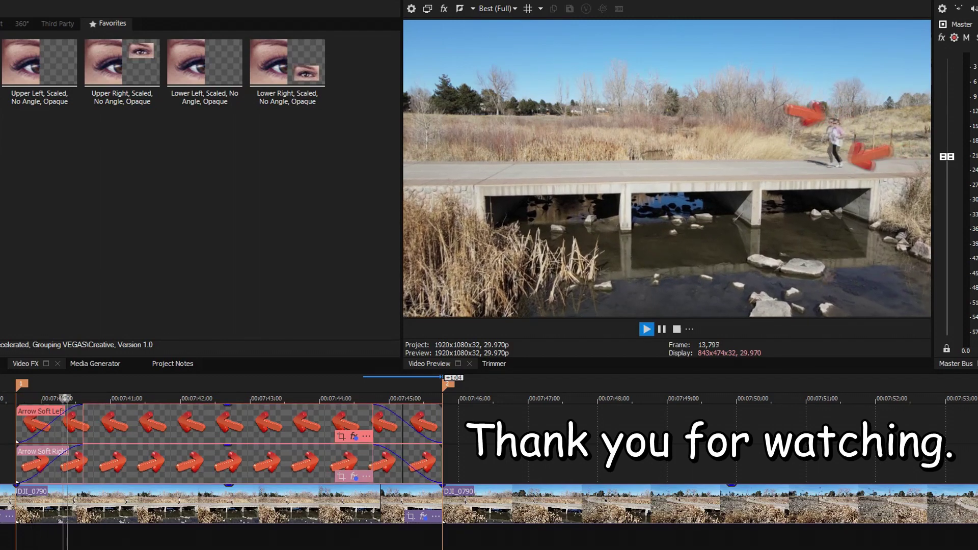